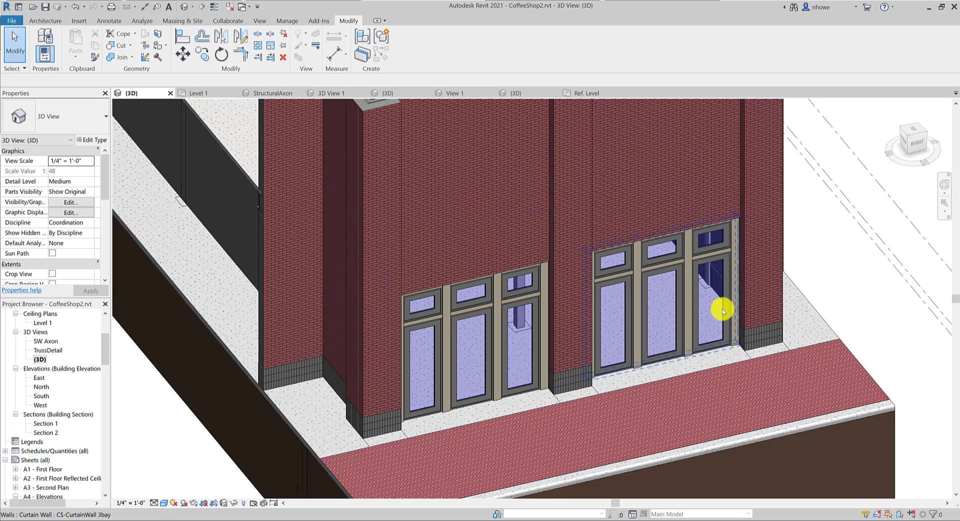
Switch to File Explorer and preview the storefront photo IMG_1109.JPG in the IARC 310 SiteImages folder.
key("Tab")
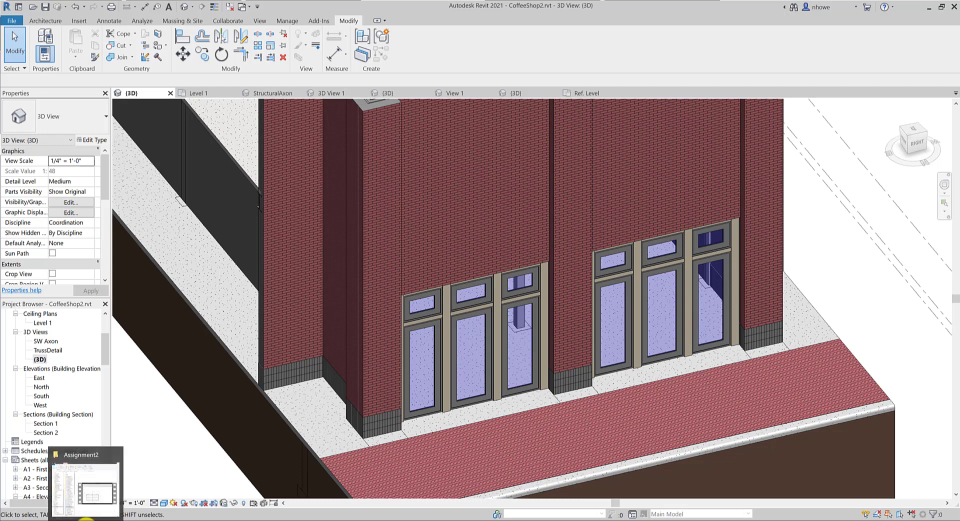
left_click(86, 520)
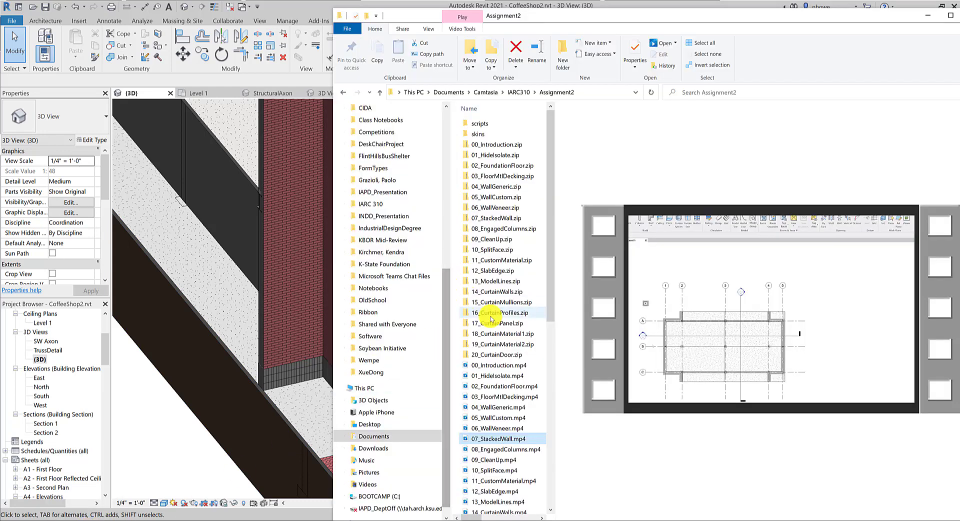
scroll(422, 160, "up", 8)
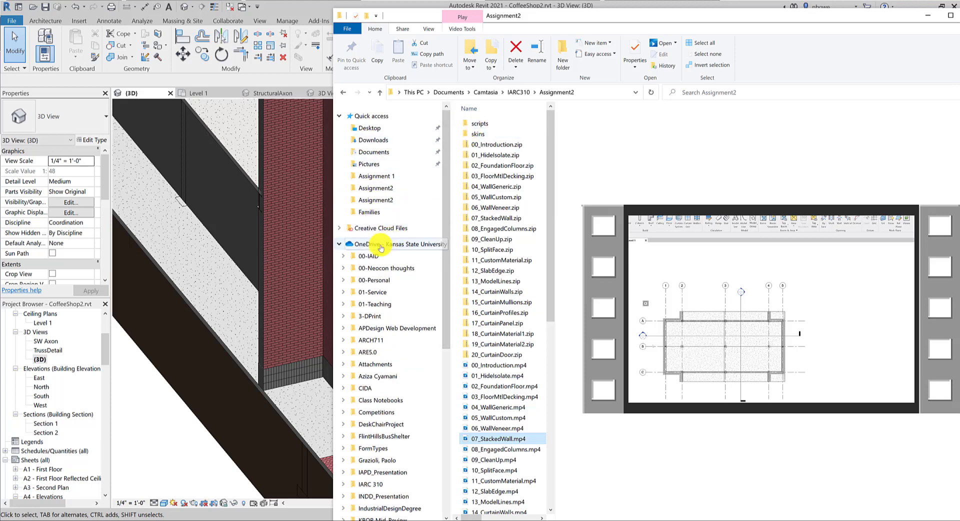
left_click(373, 256)
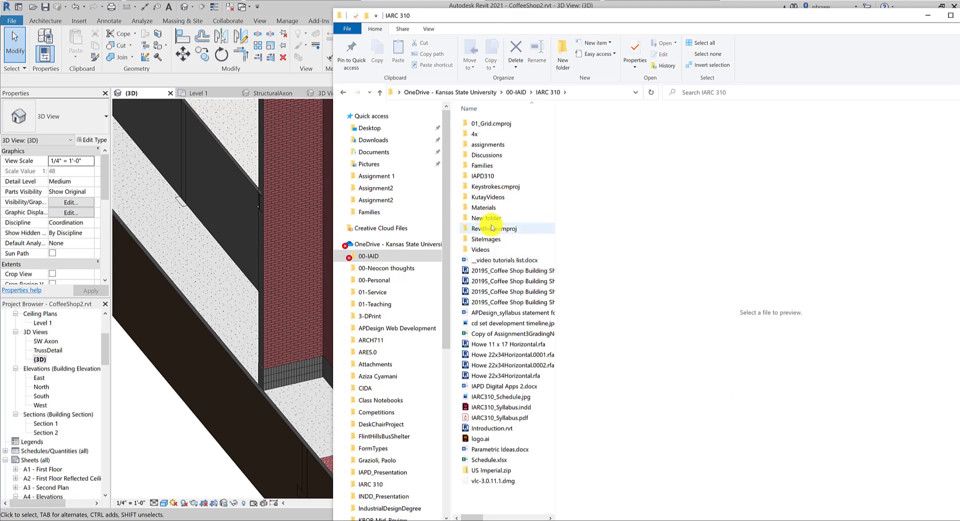
double_click(481, 239)
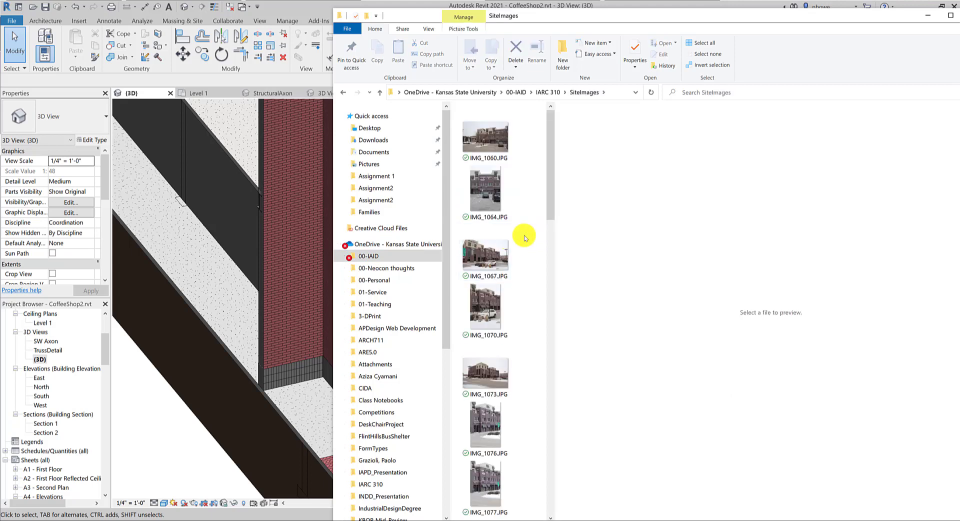
scroll(524, 243, "down", 10)
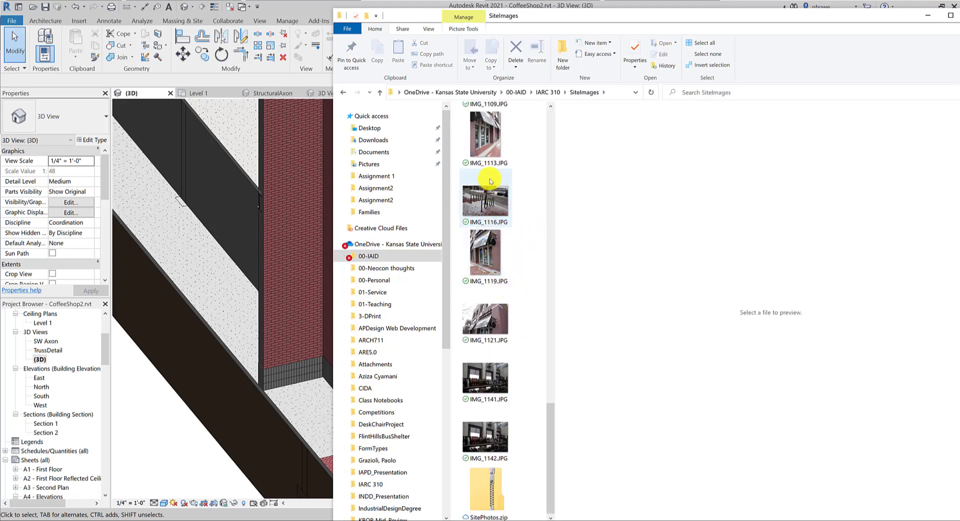
scroll(488, 152, "up", 3)
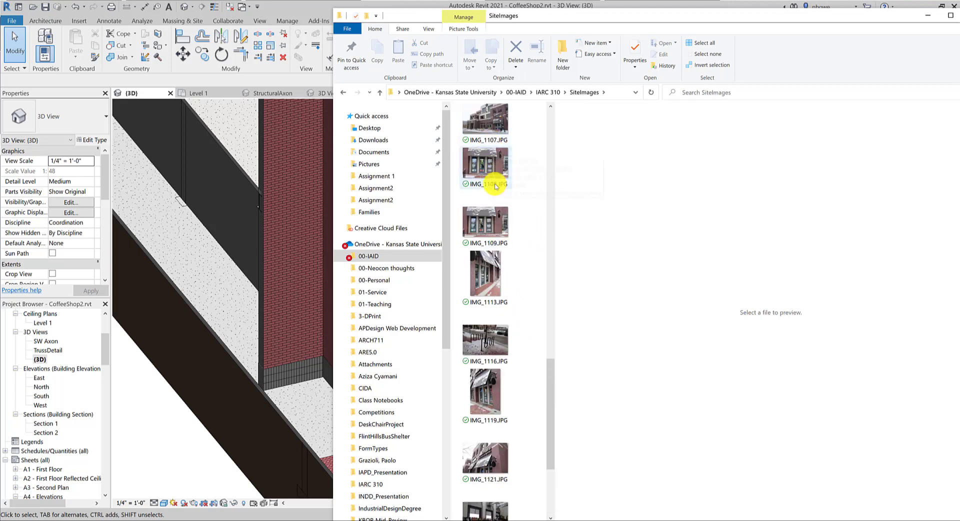
left_click(485, 216)
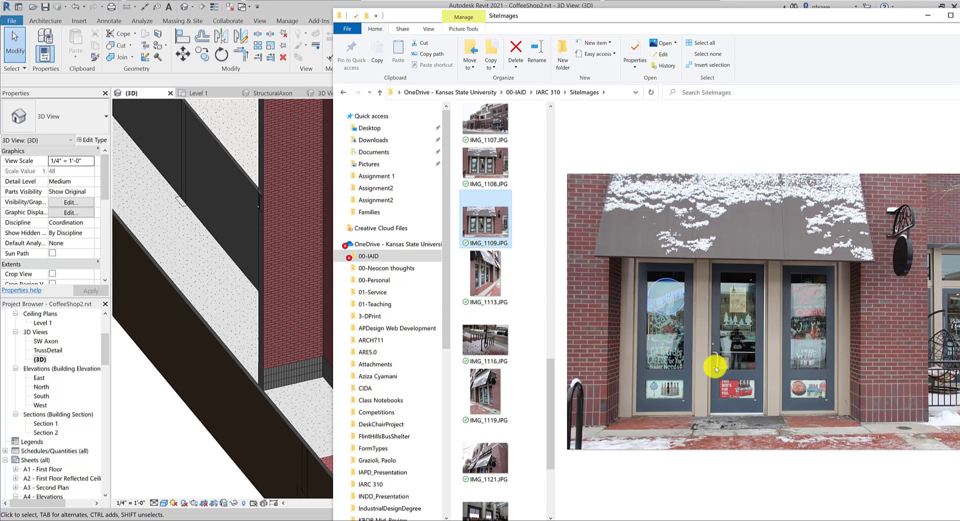
Return to Revit and inspect the middle lower curtain panel of the 3-bay curtain wall farther from the building corner.
left_click(143, 413)
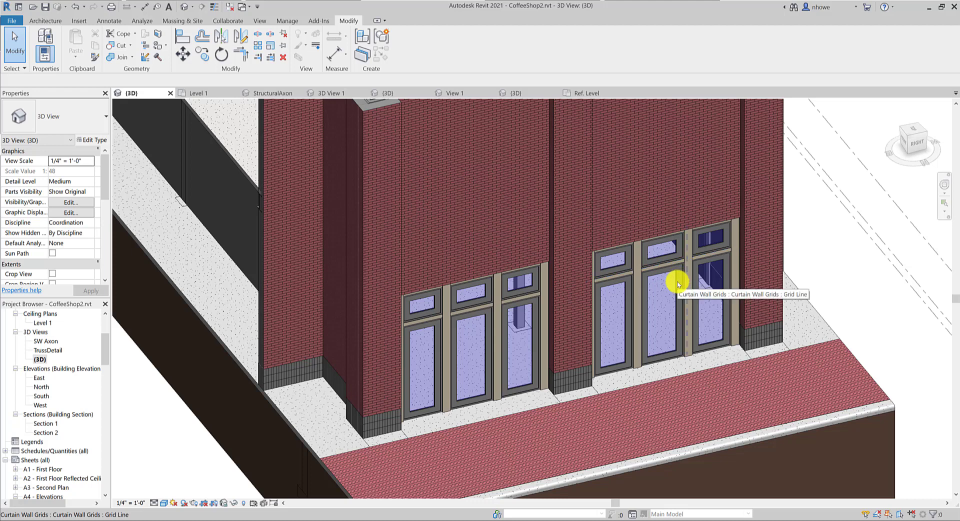
key("Tab")
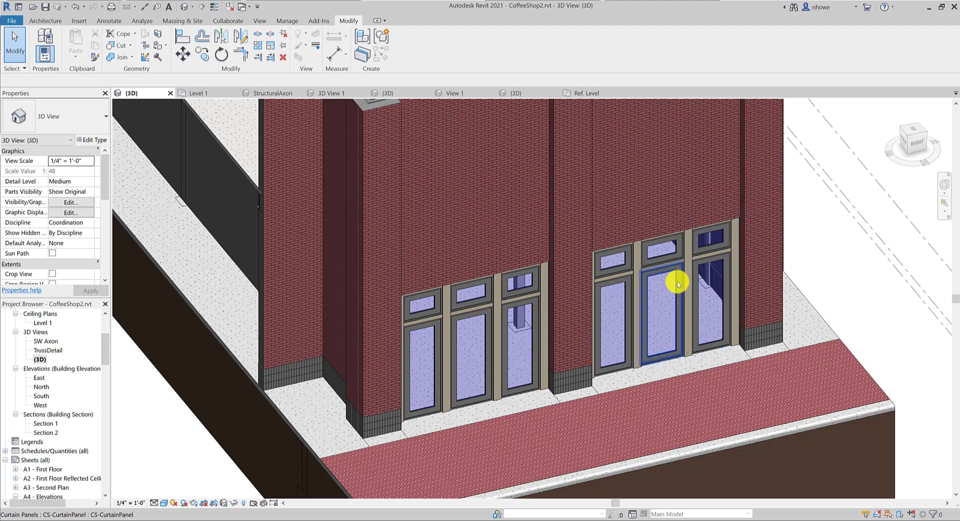
left_click(677, 284)
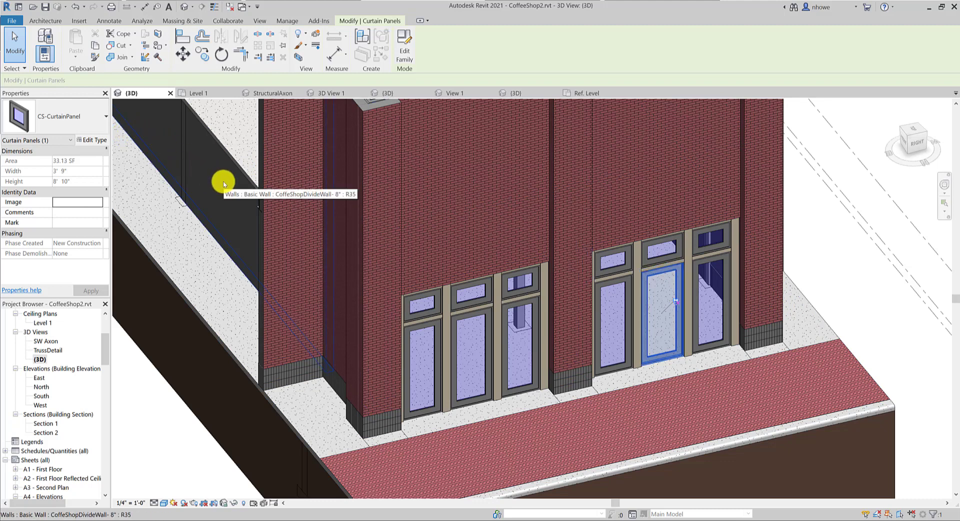
key("Escape")
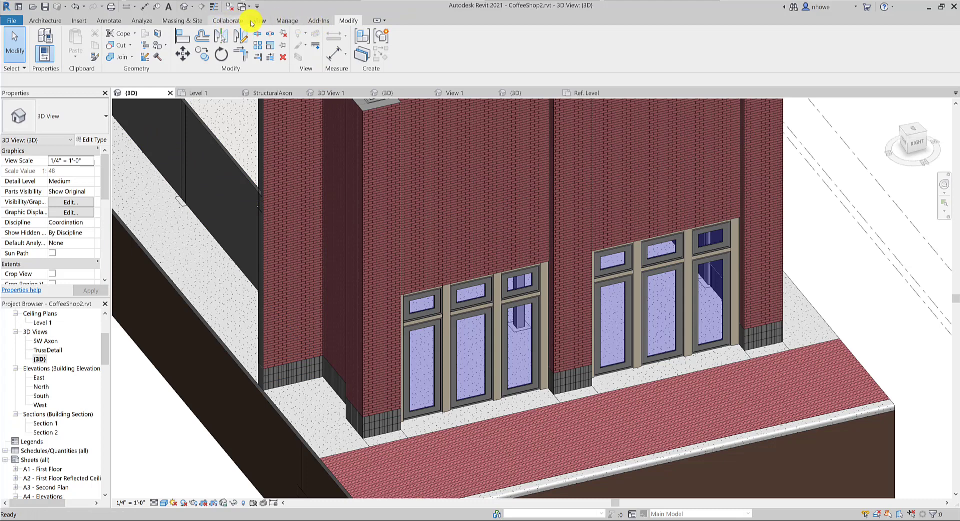
Compare the door families in the Imperial library's Doors folder and load Door-Curtain-Wall-Single-Glass.rfa into the project.
left_click(79, 20)
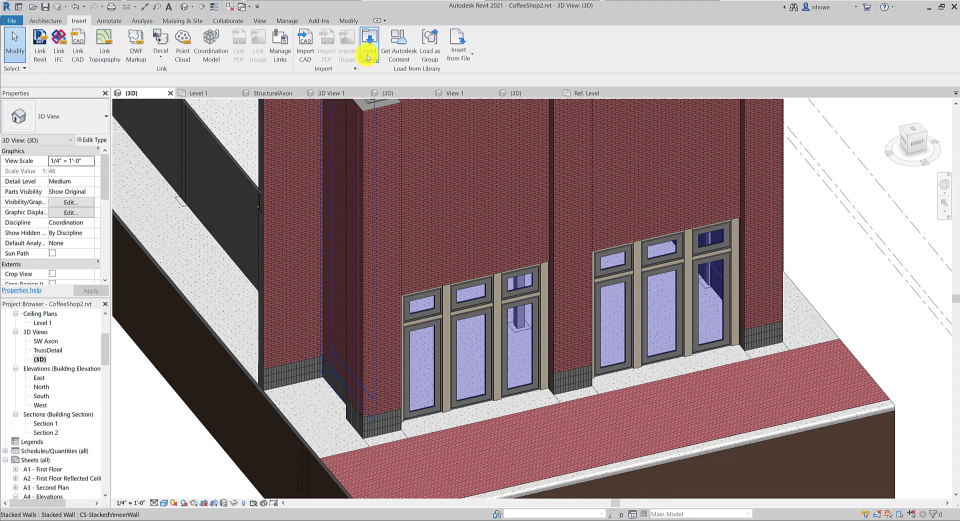
left_click(368, 59)
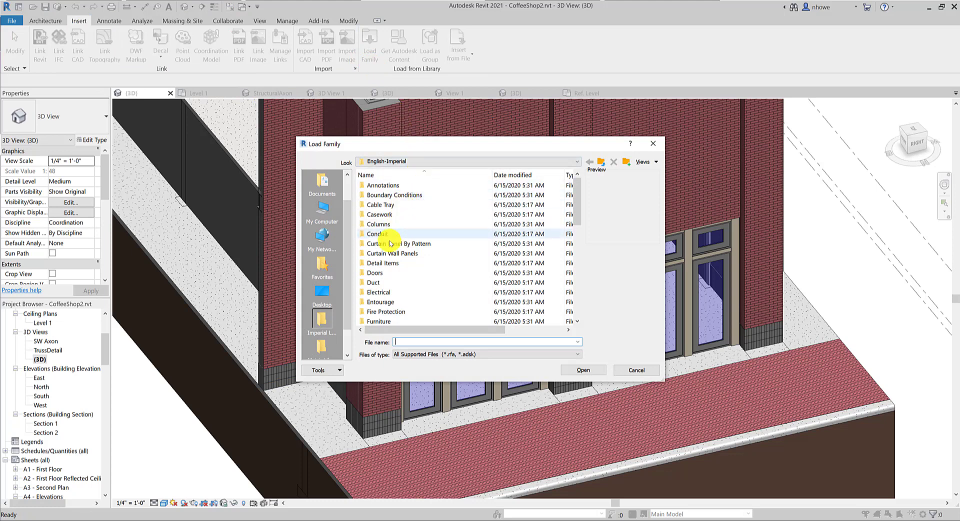
double_click(378, 273)
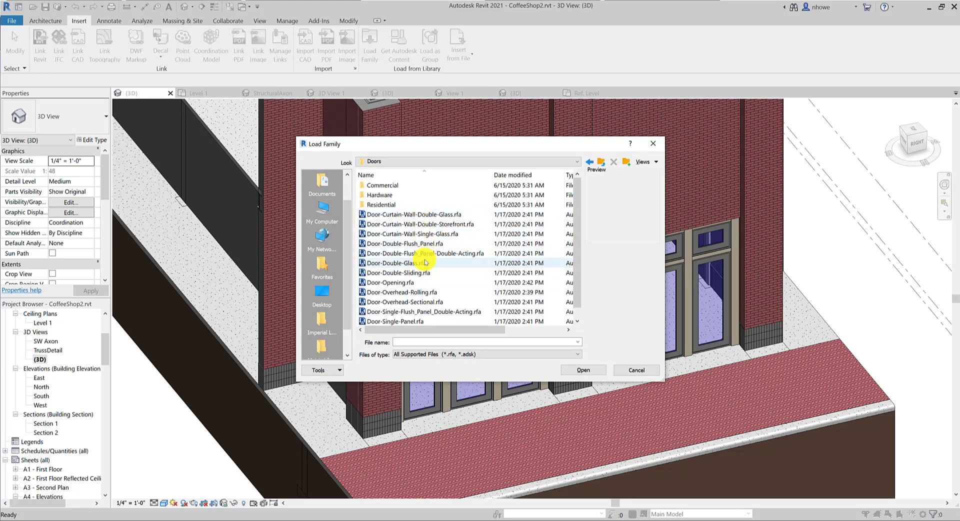
left_click(434, 235)
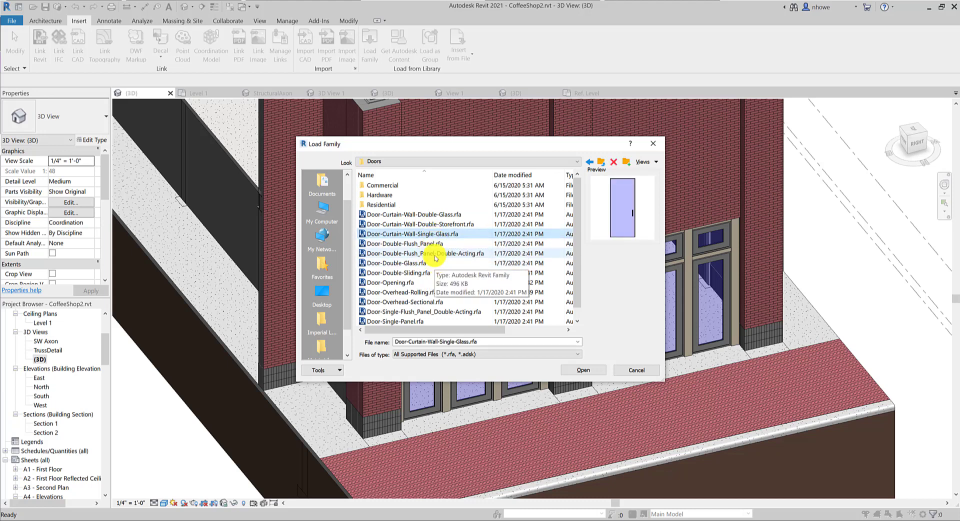
left_click(433, 244)
left_click(434, 254)
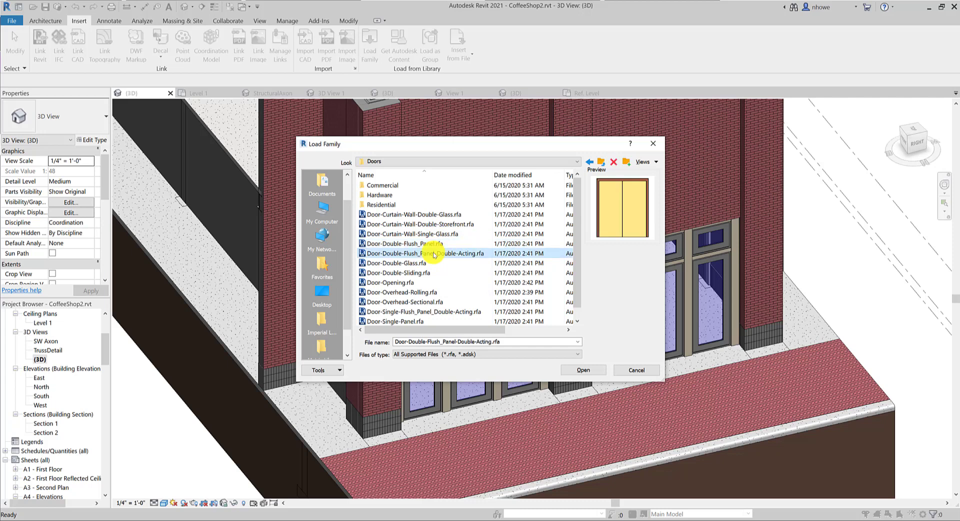
left_click(435, 237)
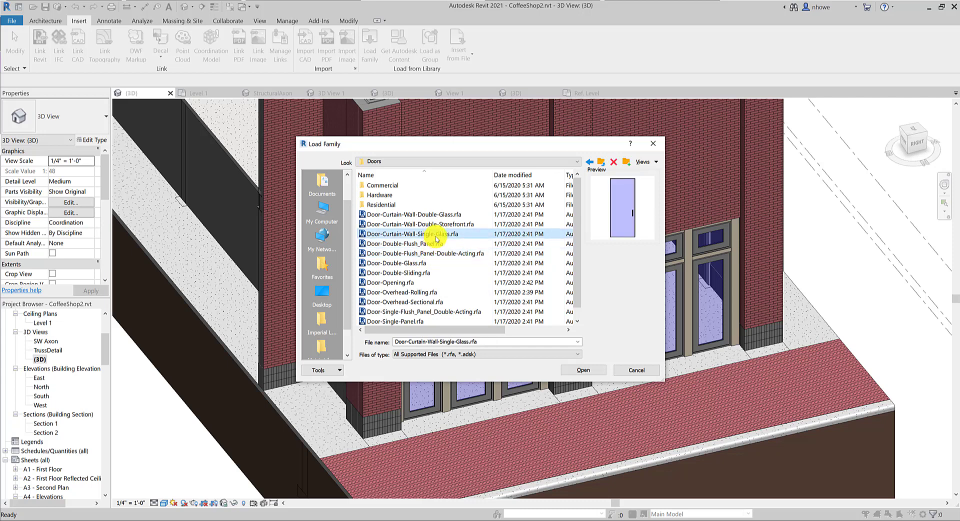
left_click(439, 223)
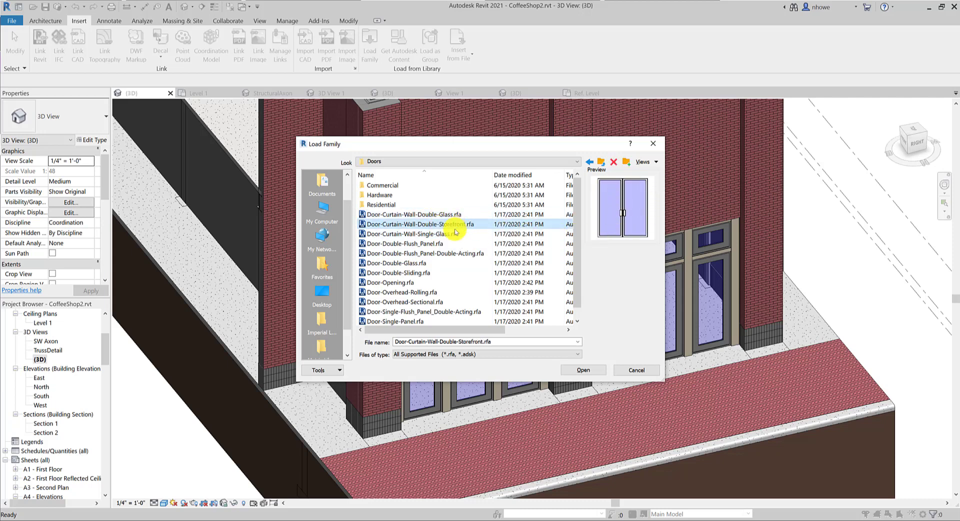
left_click(454, 235)
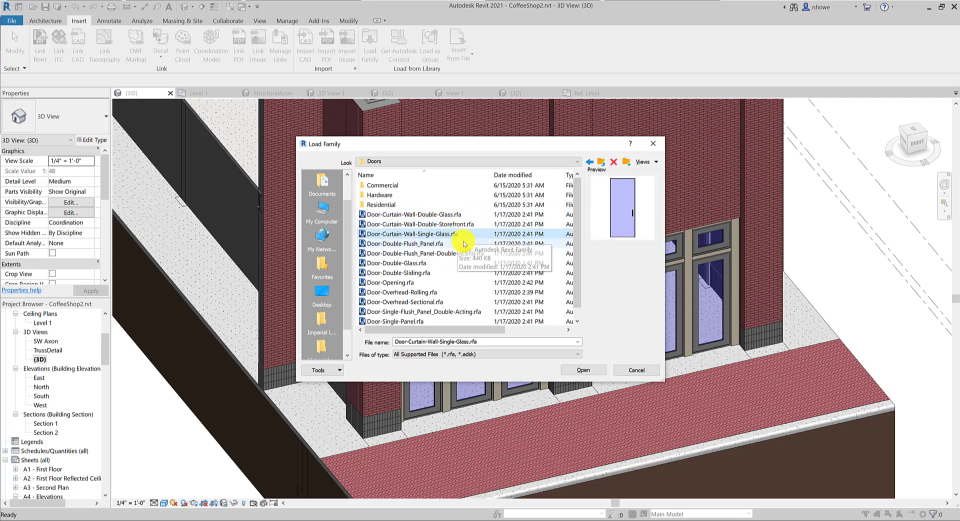
left_click(585, 370)
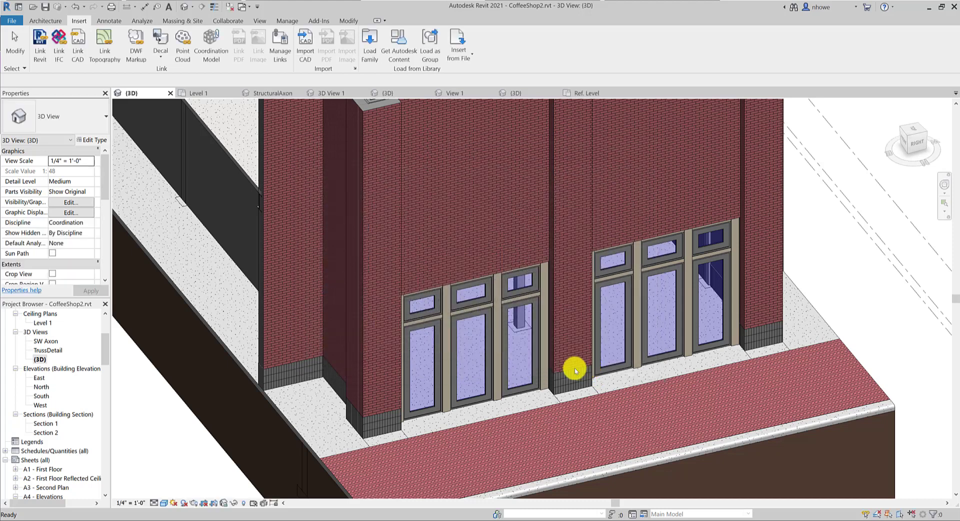
Try changing the middle lower curtain panel to the Door-Curtain-Wall-Single-Glass type.
key("Tab")
key("Tab")
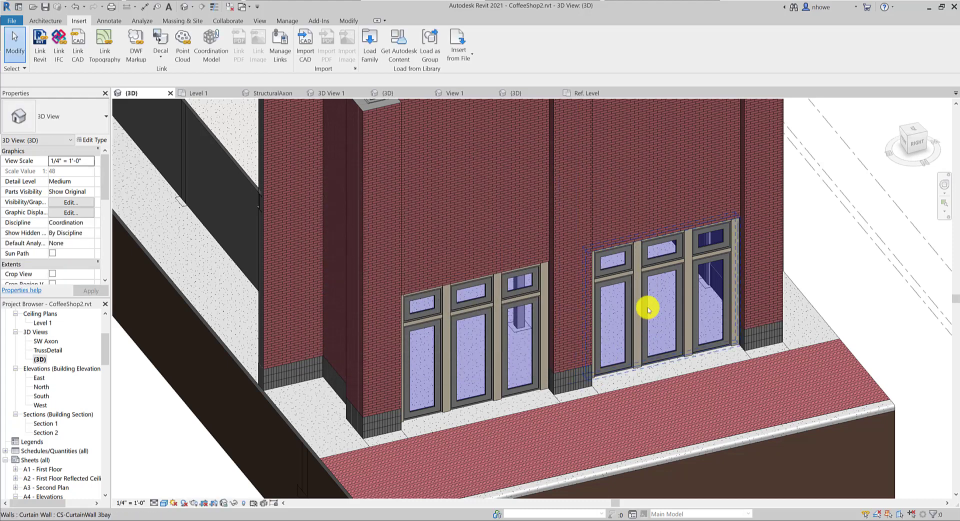
left_click(648, 309)
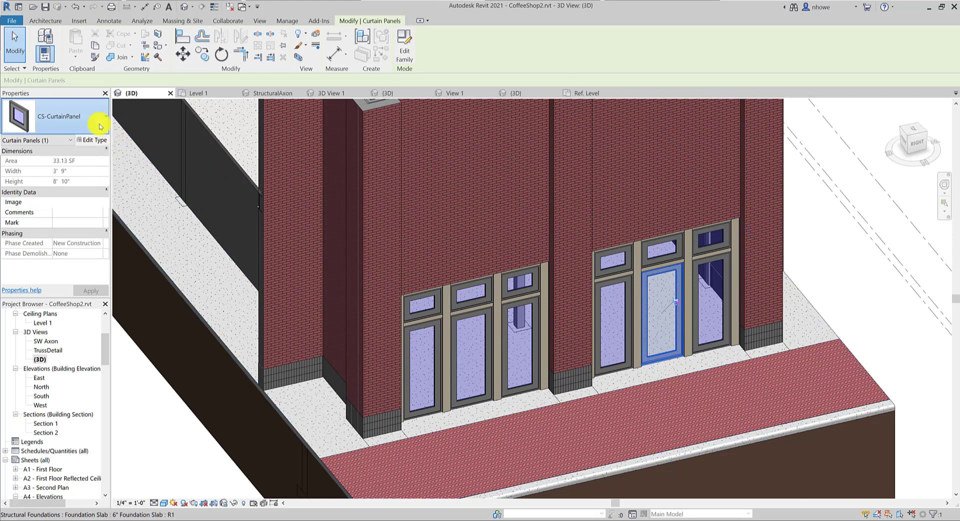
left_click(102, 122)
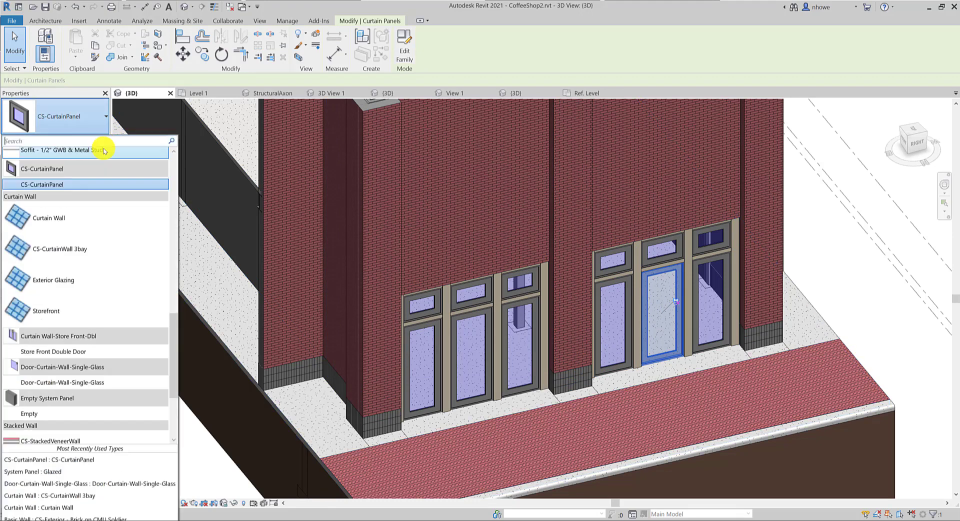
left_click(88, 383)
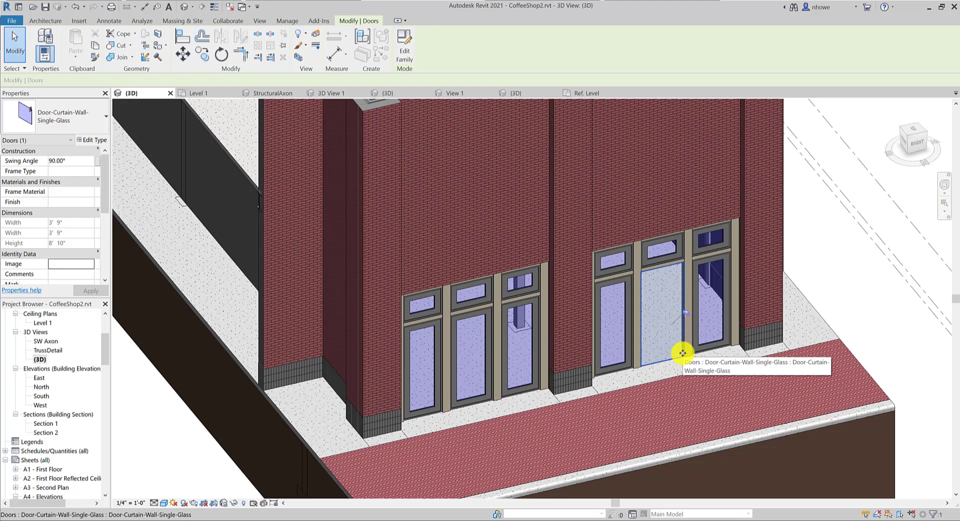
key("Escape")
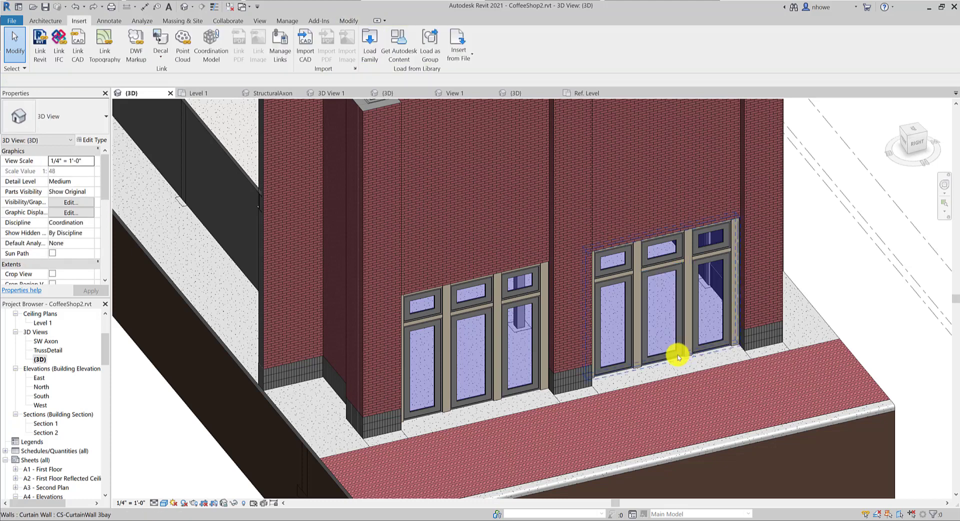
Open the middle lower panel's CS-CurtainPanel family for editing and save it as CS-CurtainDoor.rfa in the Families folder, replacing the existing file.
left_click(682, 328)
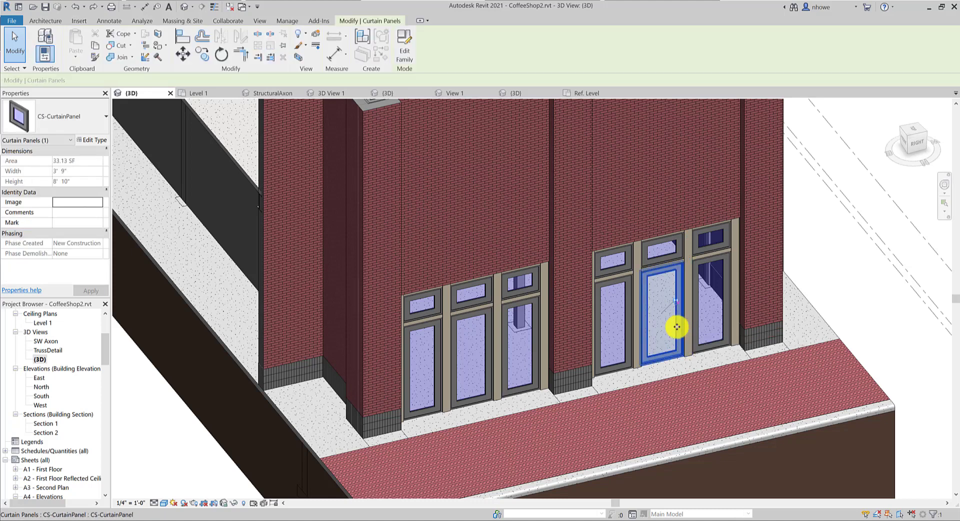
double_click(677, 318)
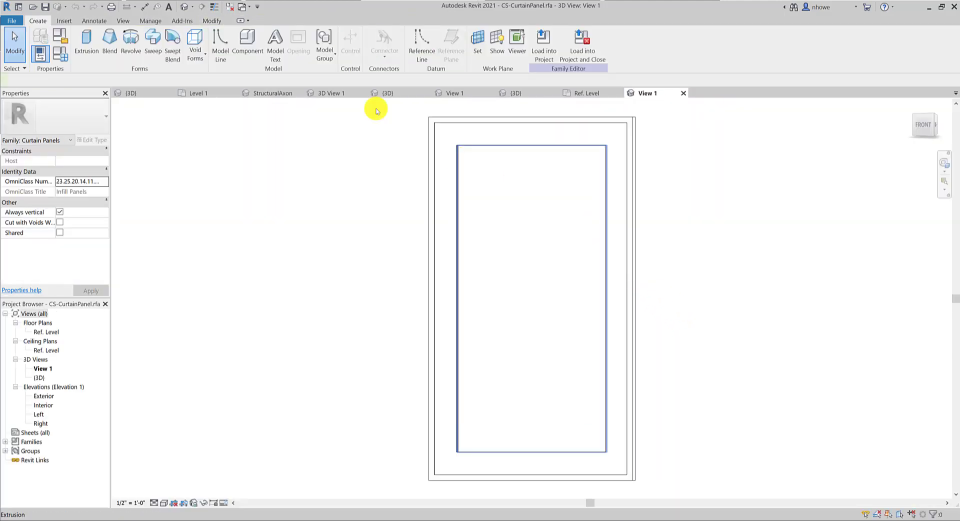
left_click(15, 21)
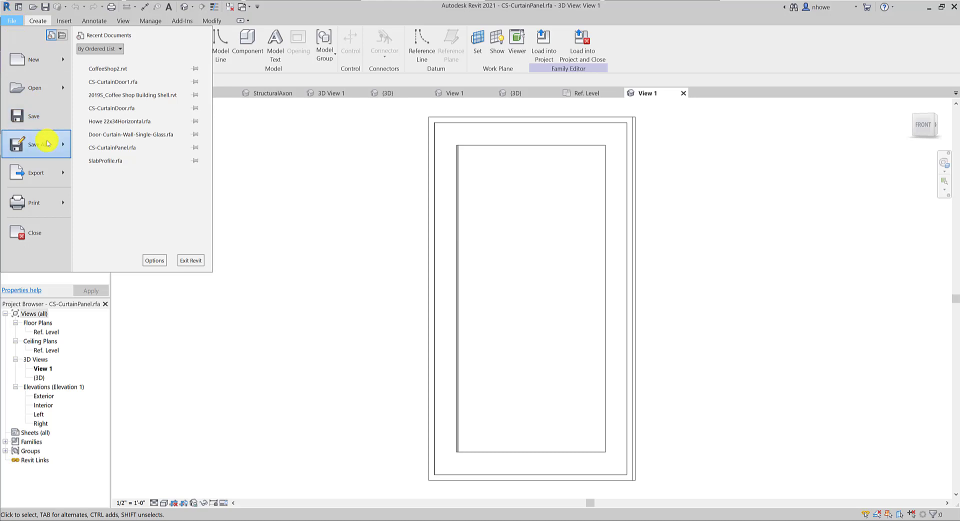
mouse_move(48, 143)
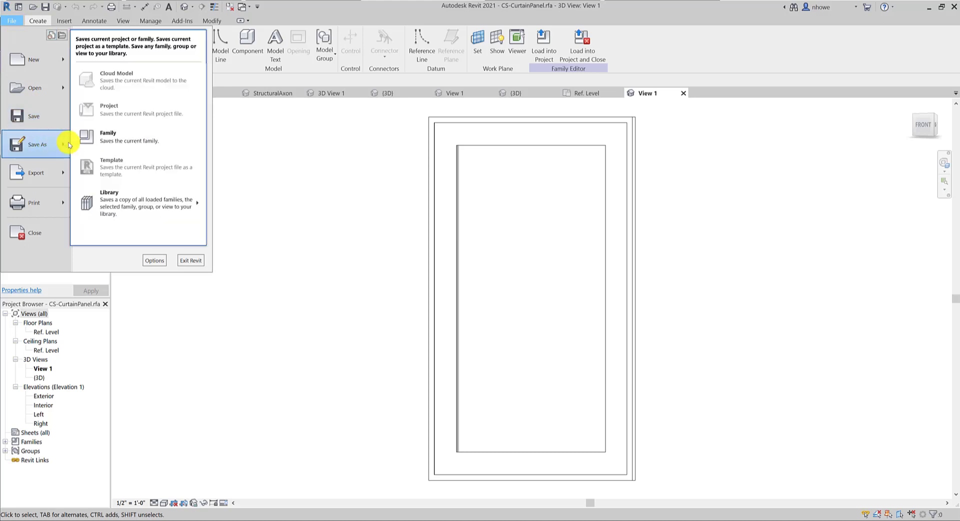
left_click(92, 139)
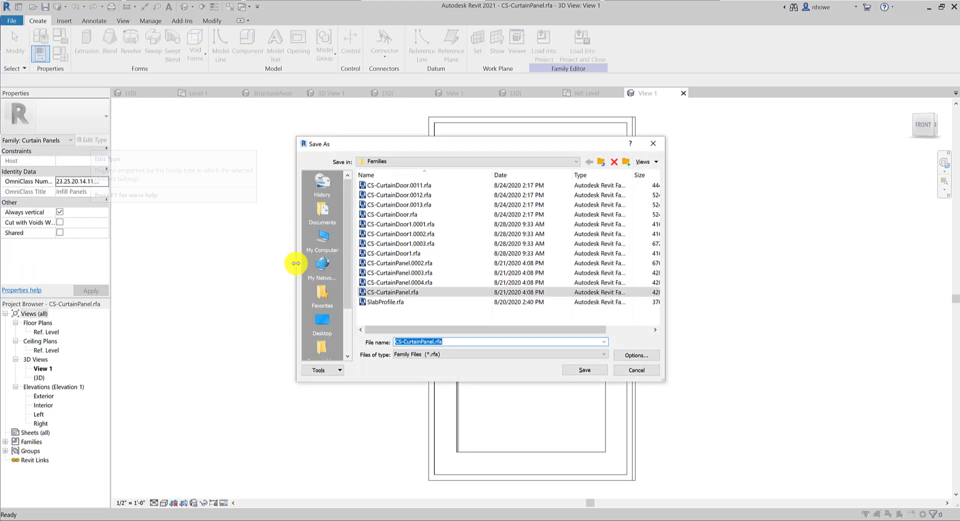
left_click(410, 215)
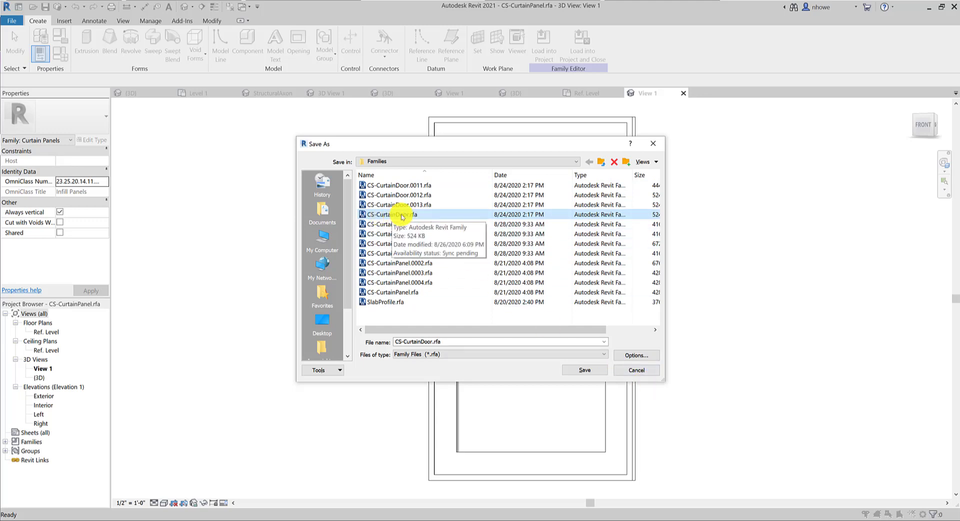
left_click(585, 370)
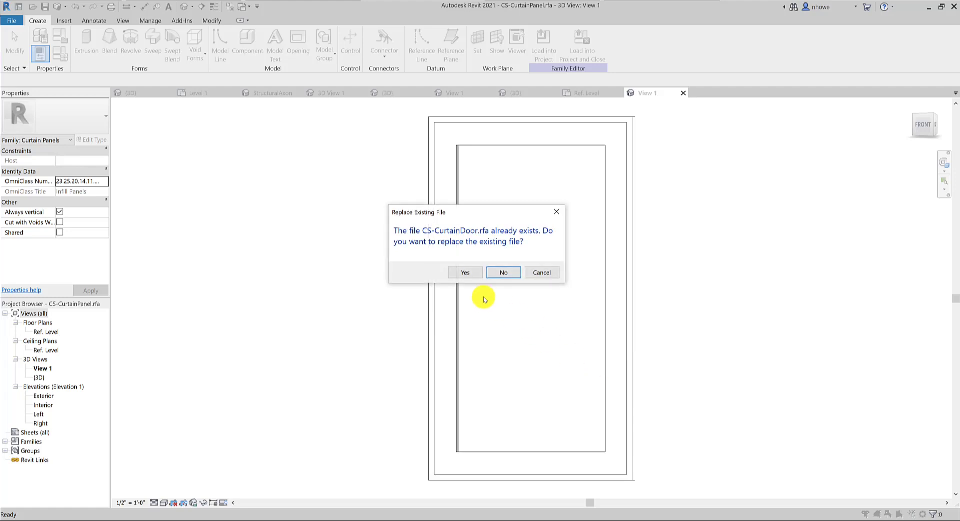
left_click(465, 273)
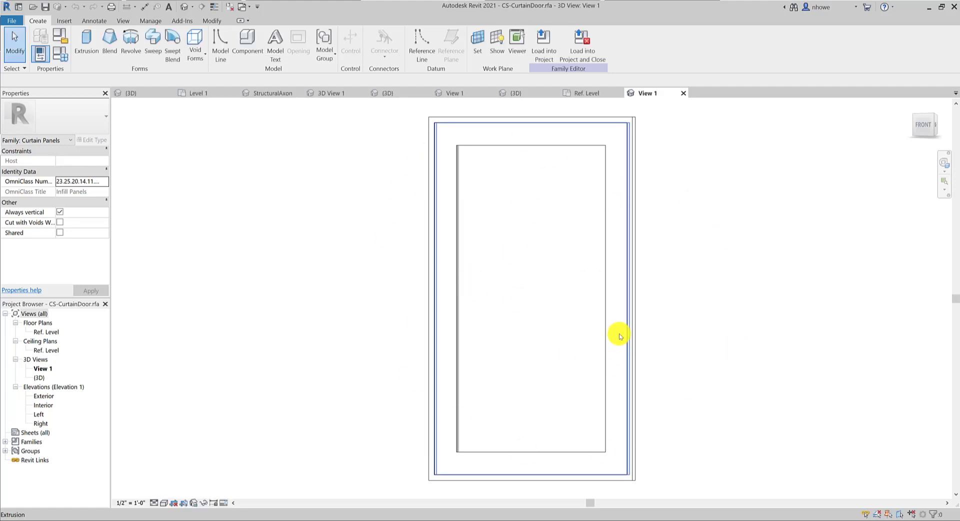
middle_click_drag(615, 332, 547, 411, "shift")
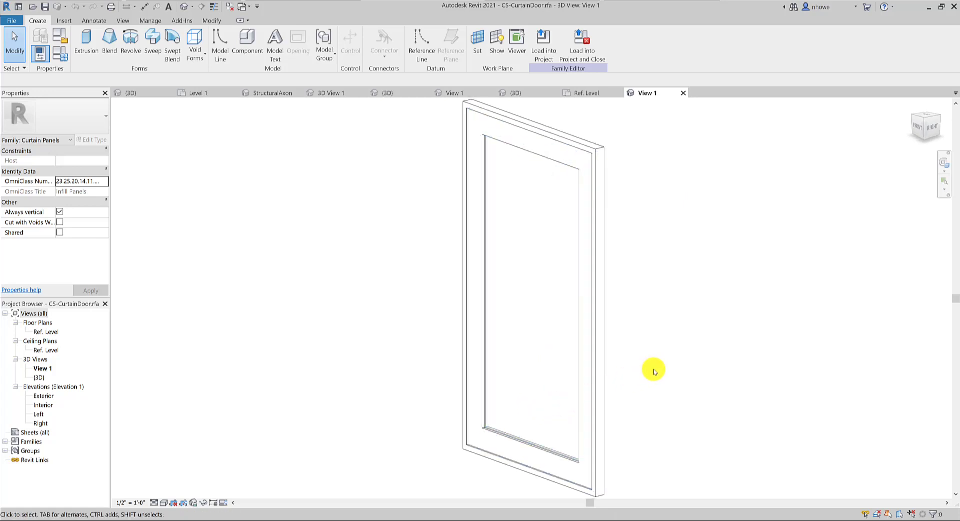
Change the CS-CurtainDoor family's category to Doors, keeping the Always vertical parameter enabled.
scroll(652, 369, "down", 2)
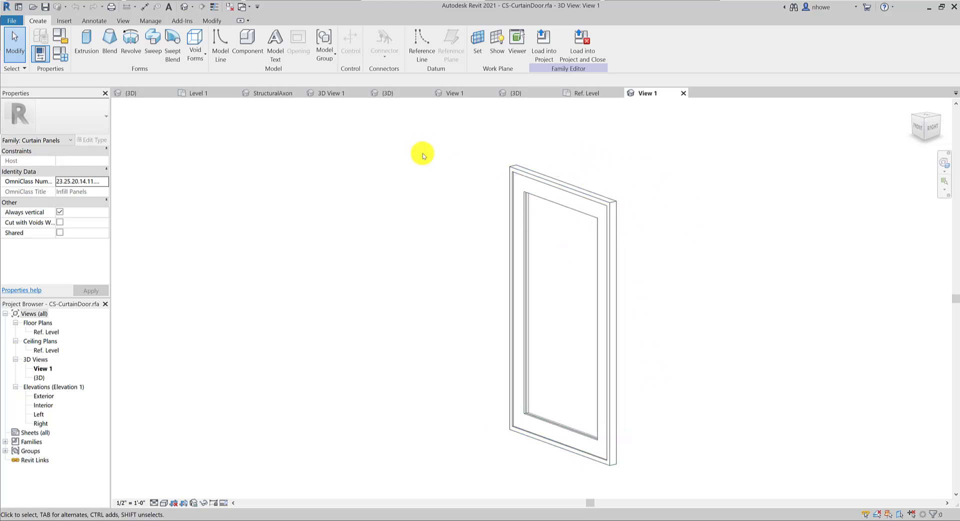
left_click(153, 21)
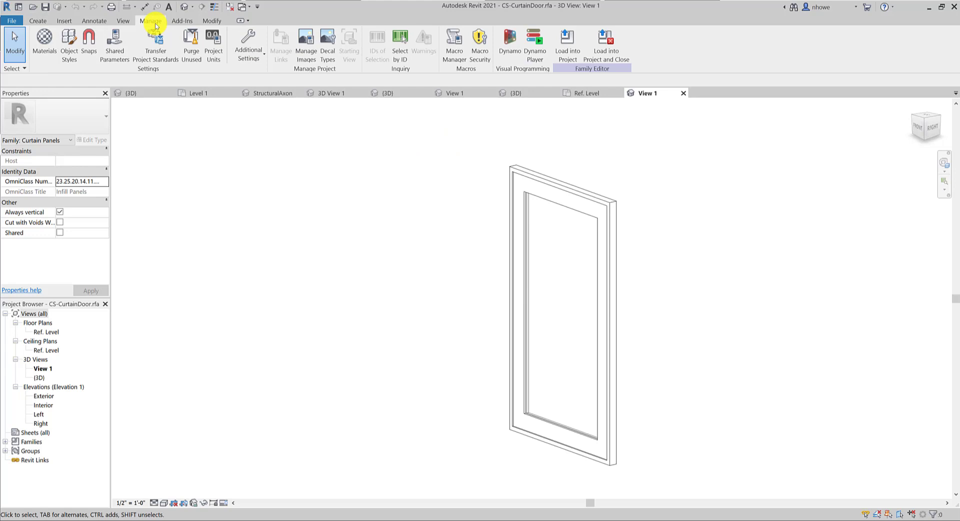
left_click(205, 22)
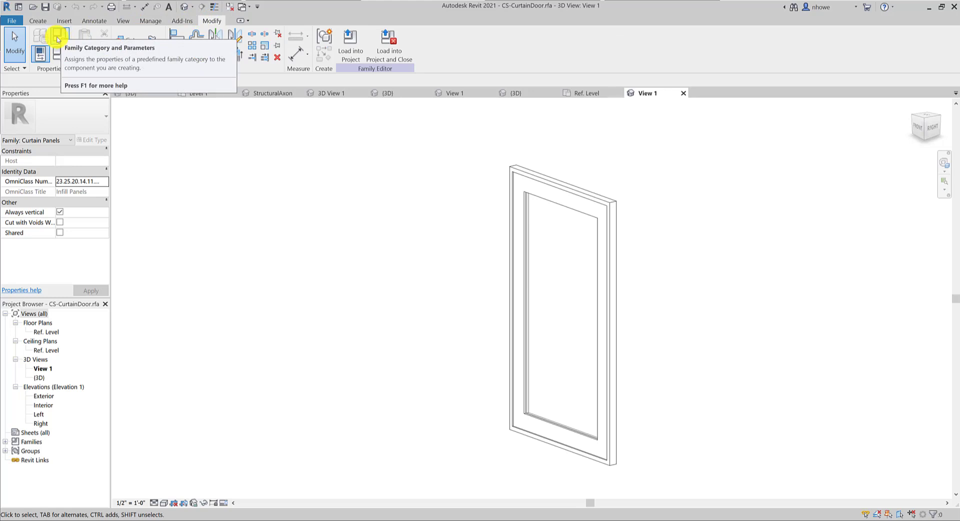
left_click(58, 38)
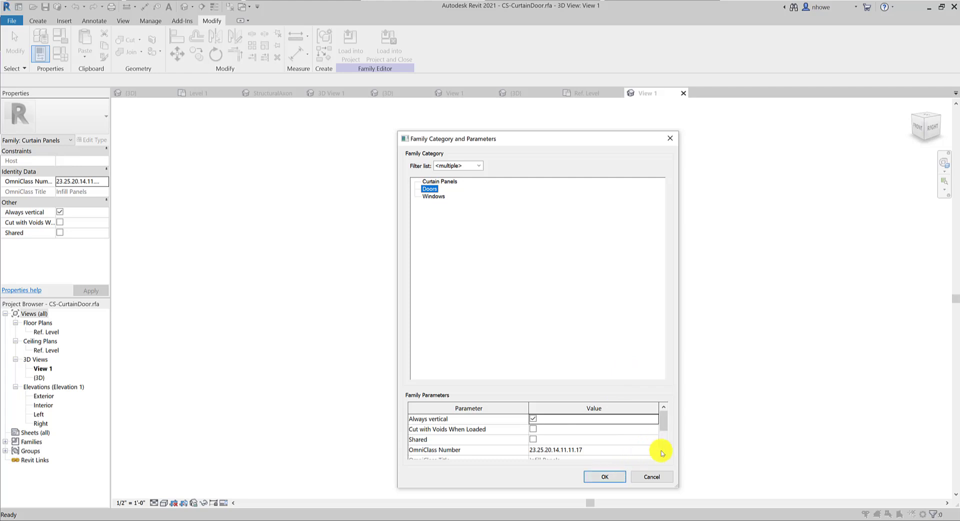
left_click_drag(677, 486, 680, 504)
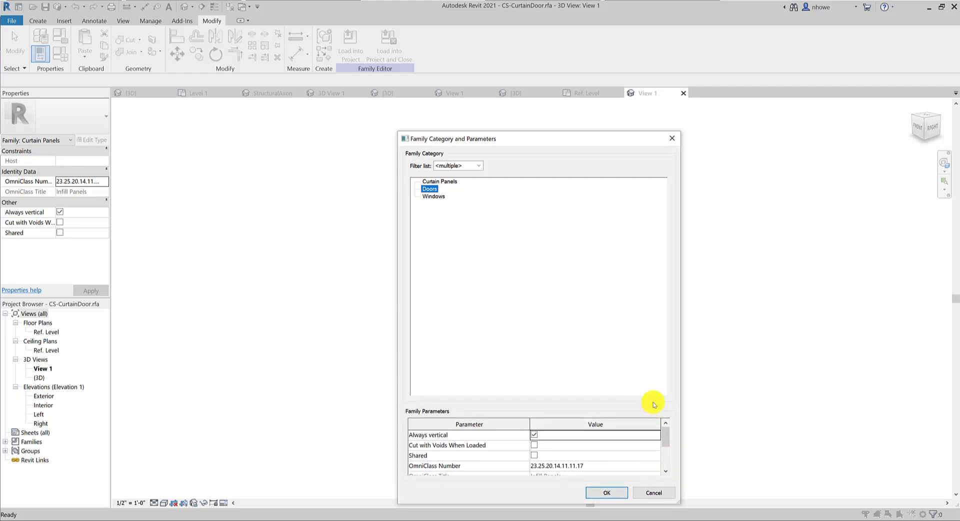
mouse_move(664, 439)
left_mouse_down()
mouse_move(666, 456)
mouse_move(667, 439)
left_mouse_up()
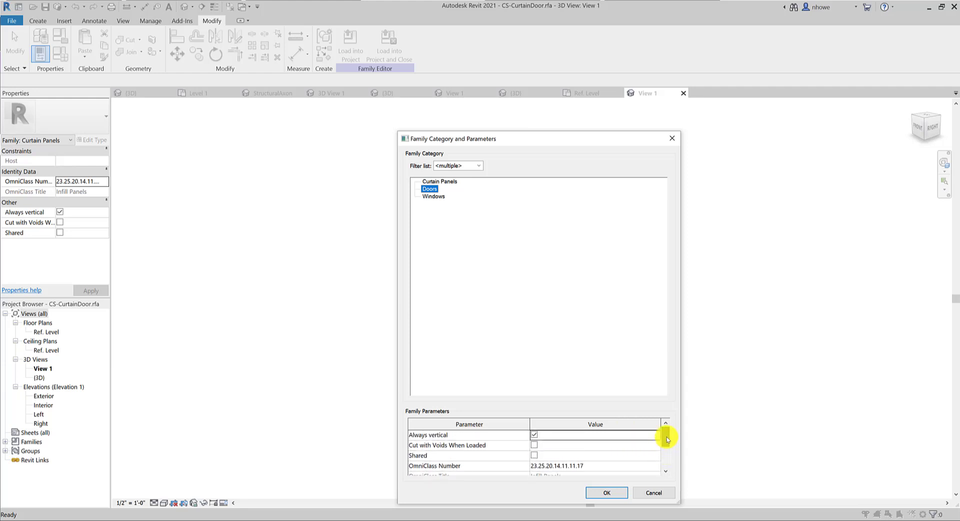
left_click(611, 493)
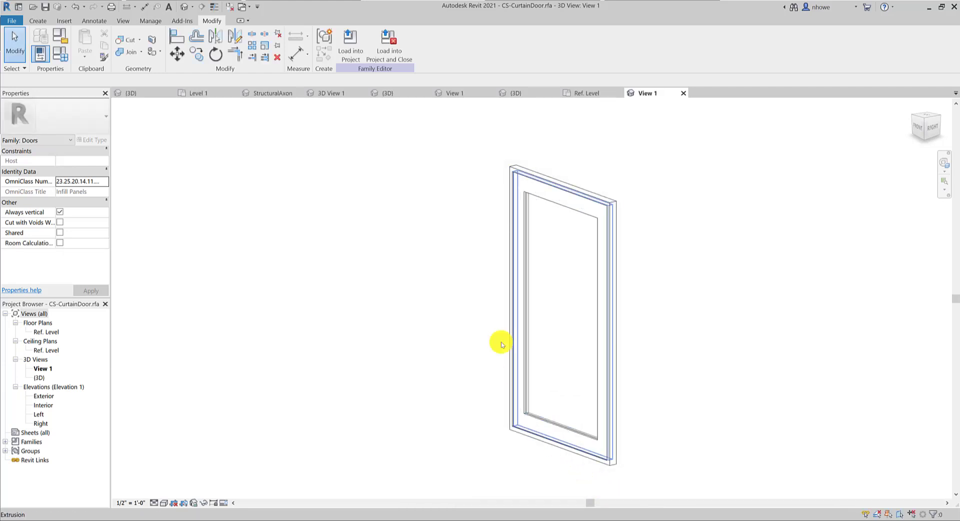
Examine the panel's frame extrusion in 3D and open the family's Ref. Level floor plan.
left_click(551, 180)
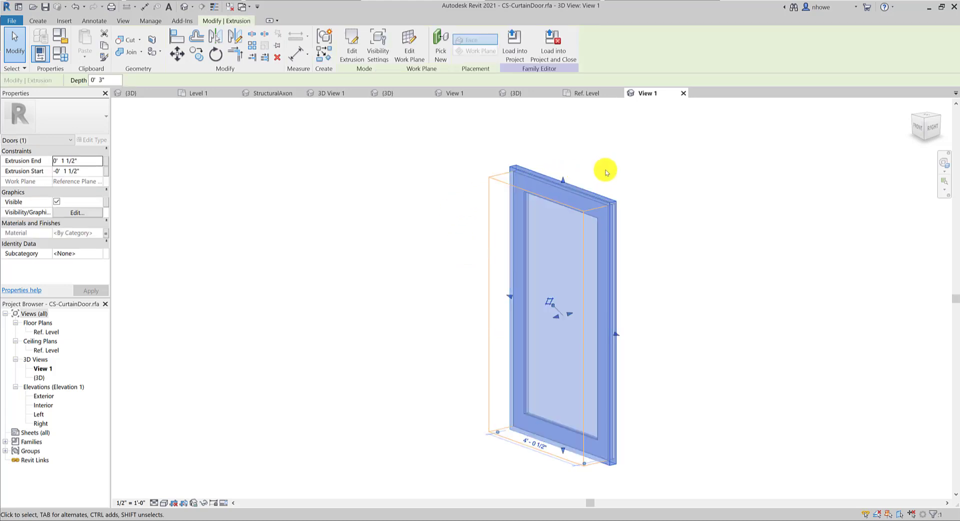
left_click(614, 175)
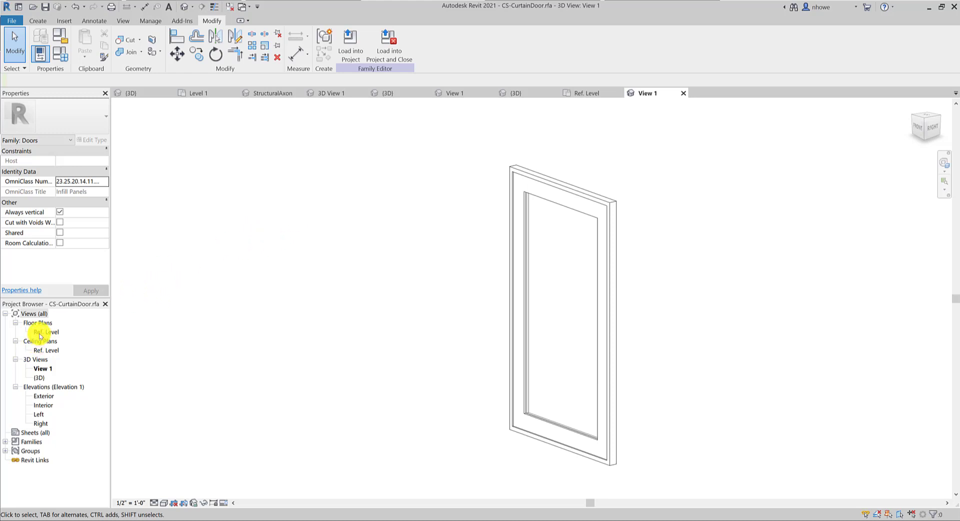
double_click(42, 333)
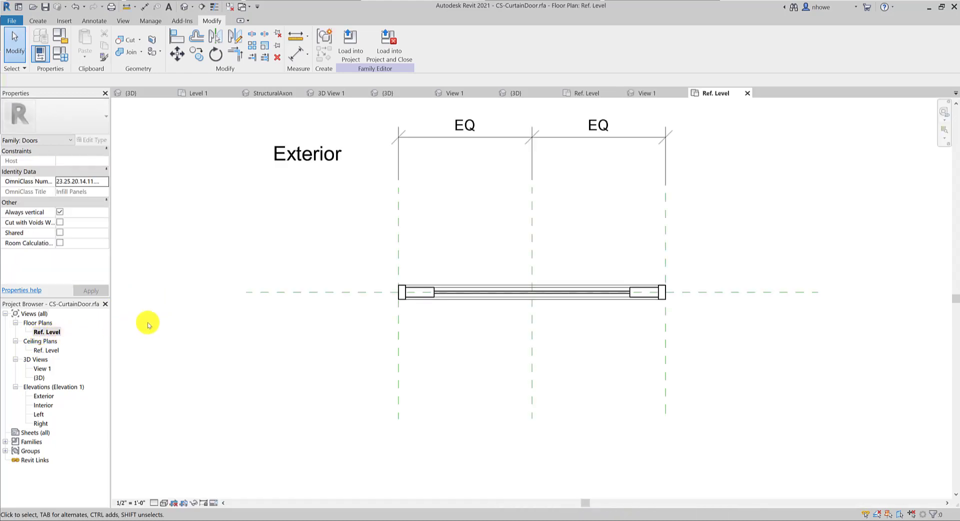
scroll(278, 335, "down", 1)
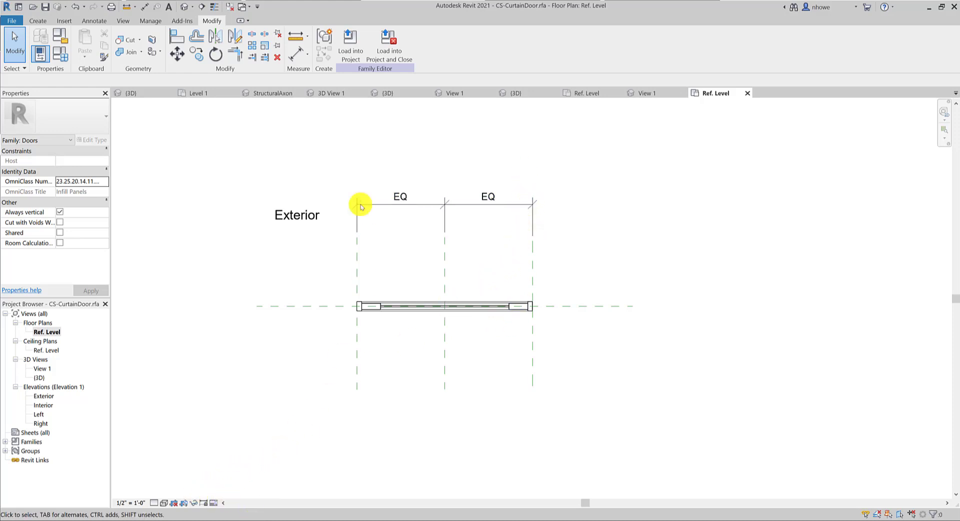
Close the CS-CurtainDoor1 family's Ref. Level plan and save the 2019S_Coffee Shop Building Shell project.
left_click(592, 97)
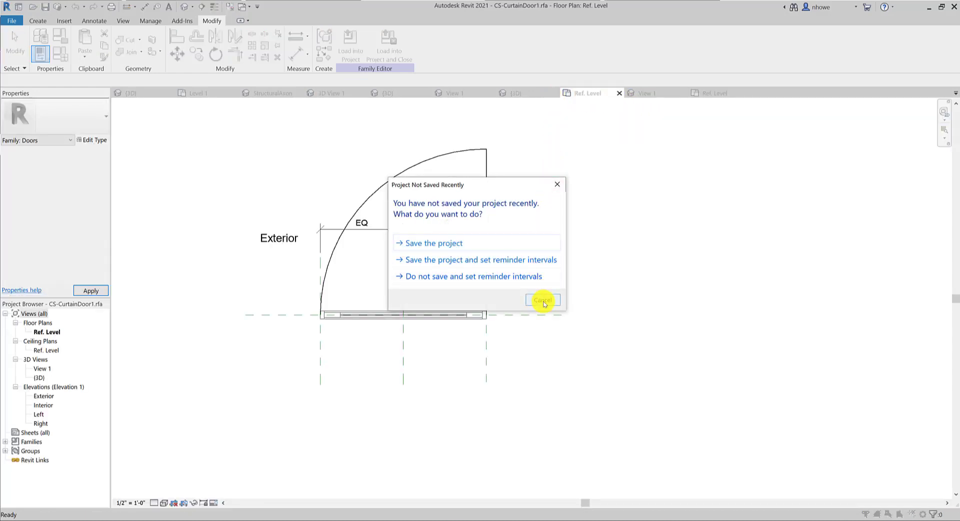
left_click(544, 301)
left_click(619, 93)
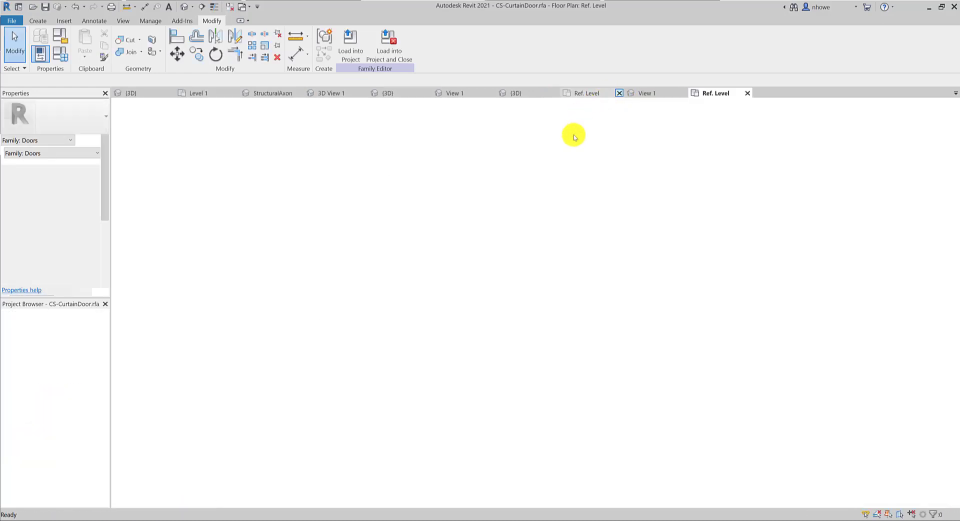
left_click(384, 94)
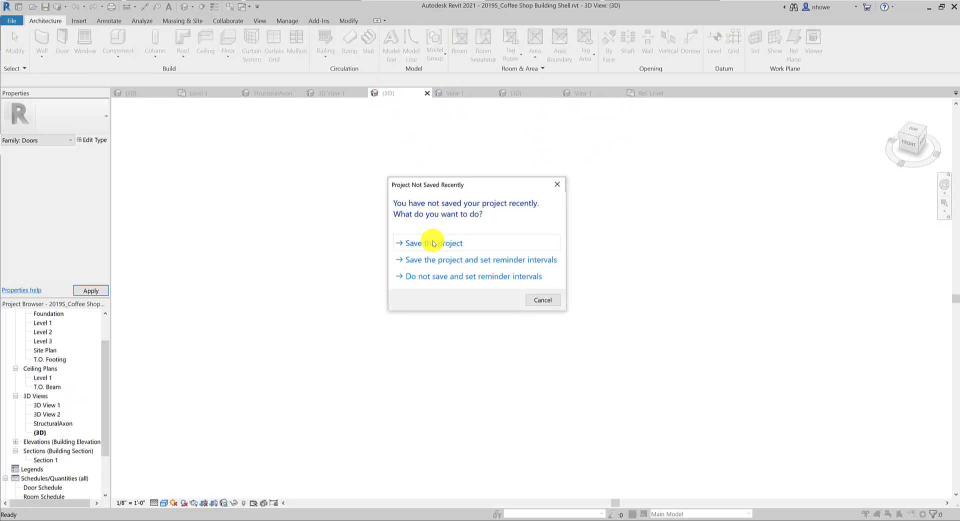
left_click(433, 243)
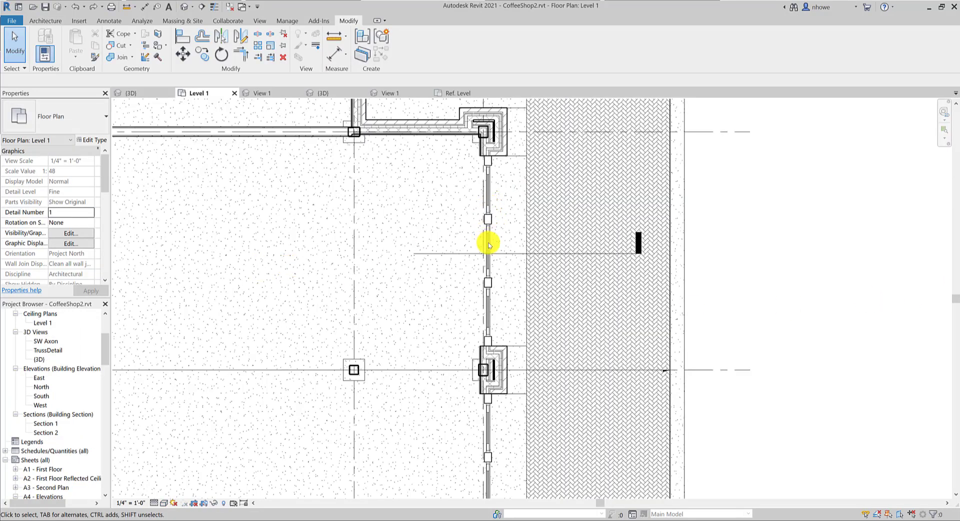
In CoffeeShop2's Level 1 plan, change the storefront's middle panel between the two brick piers to Door-Curtain-Wall-Single-Glass and check it in 3D.
key("Tab")
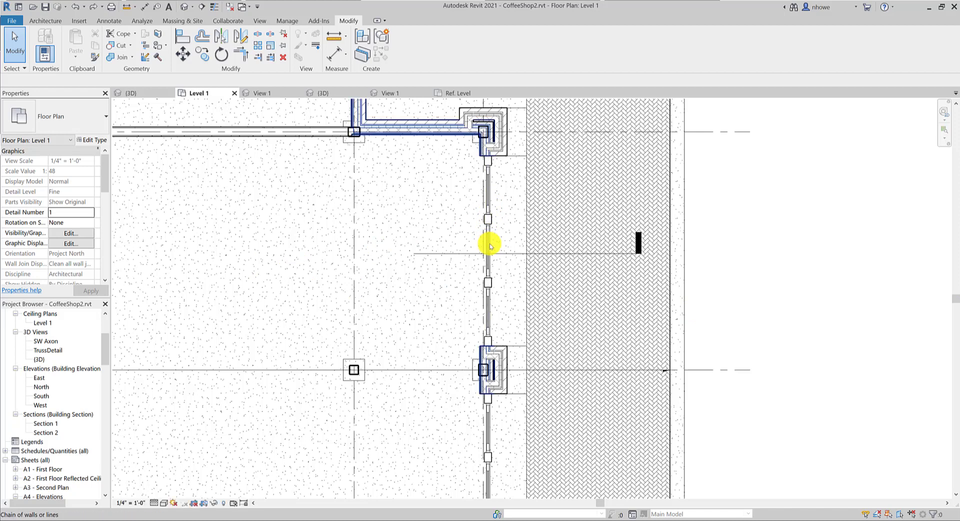
key("Tab")
left_click(490, 246)
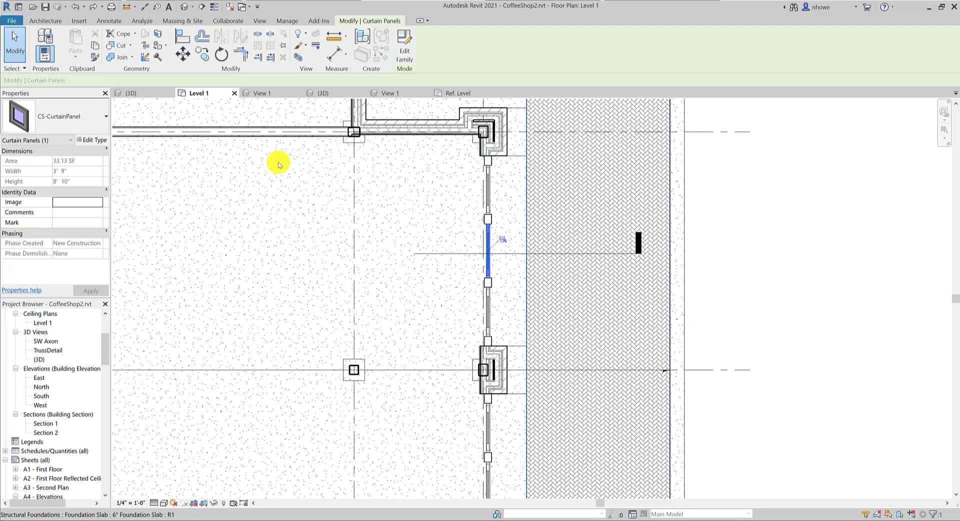
left_click(101, 118)
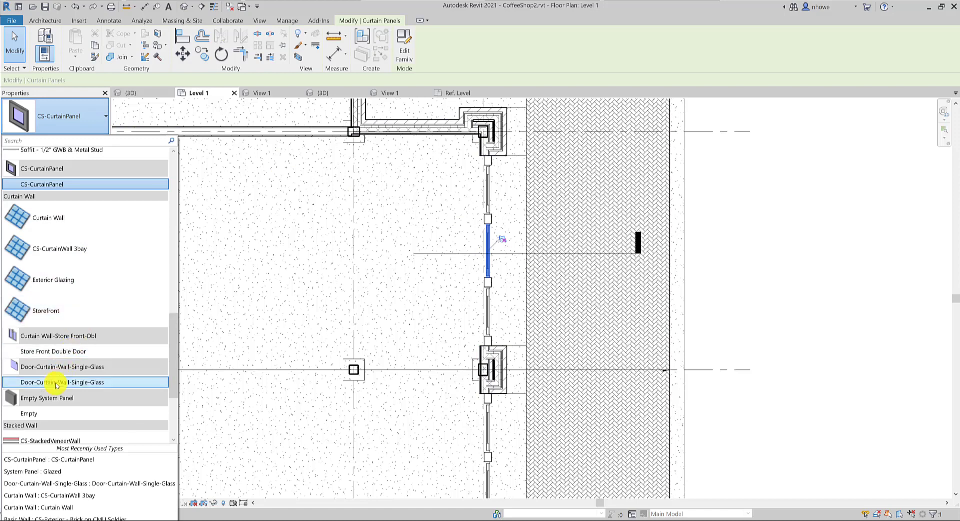
left_click(79, 383)
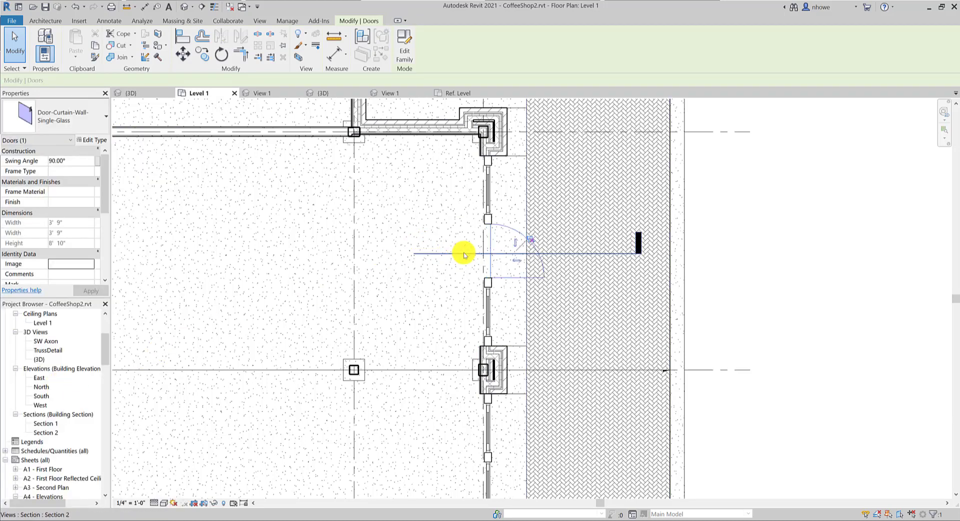
scroll(480, 238, "down", 2)
left_click(527, 263)
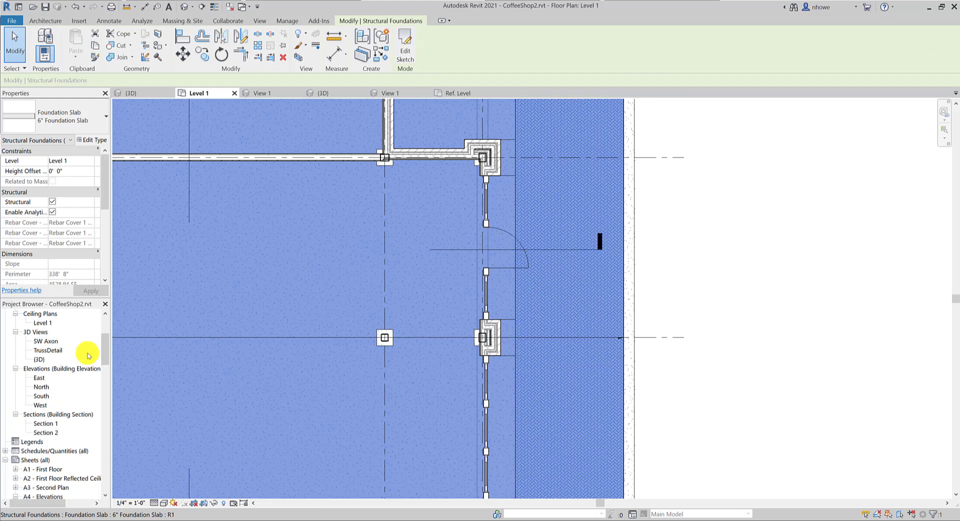
double_click(40, 360)
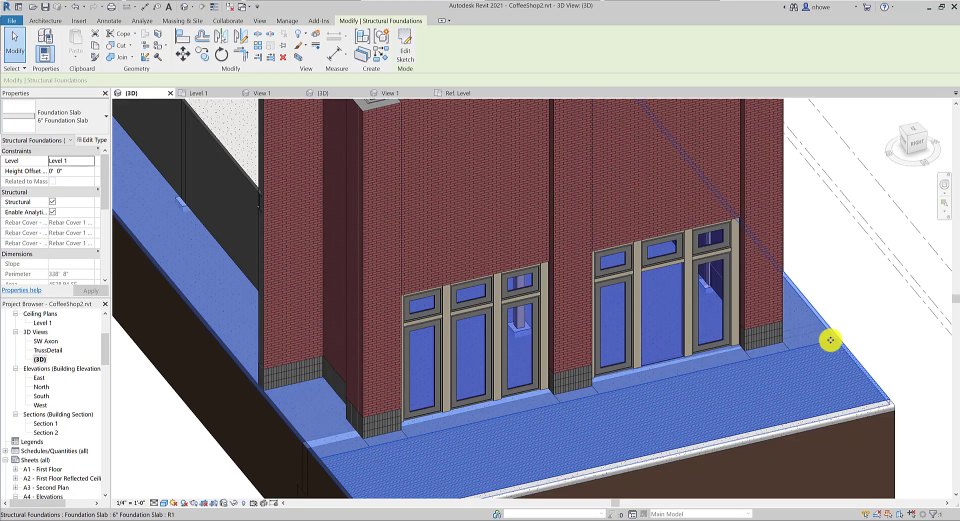
left_click(852, 320)
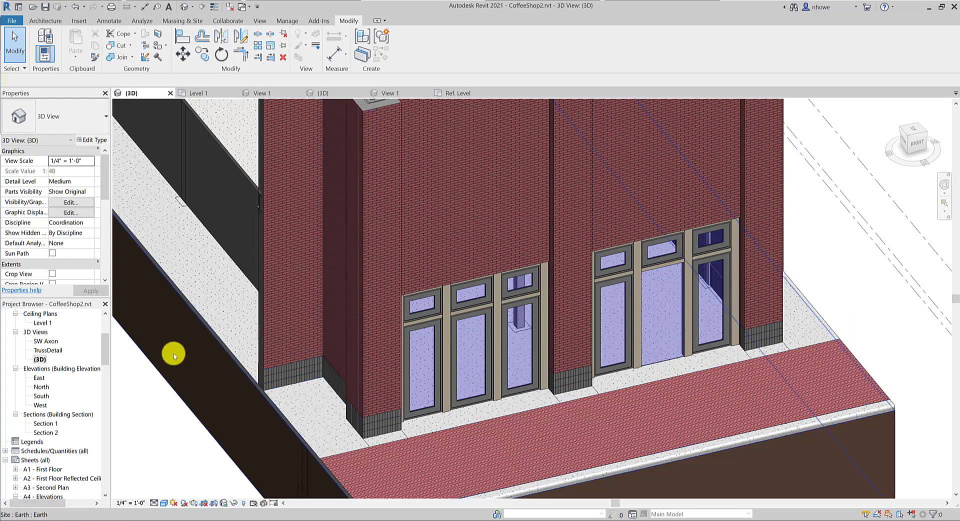
Return to the CS-CurtainDoor family's Ref. Level plan and examine the Right reference plane at the panel's edge.
left_click(418, 95)
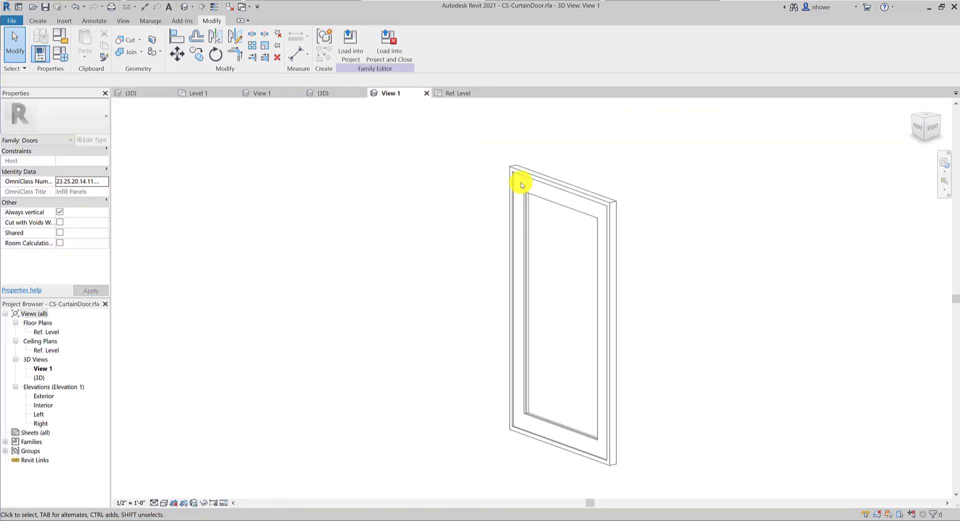
left_click(459, 94)
scroll(520, 238, "down", 2)
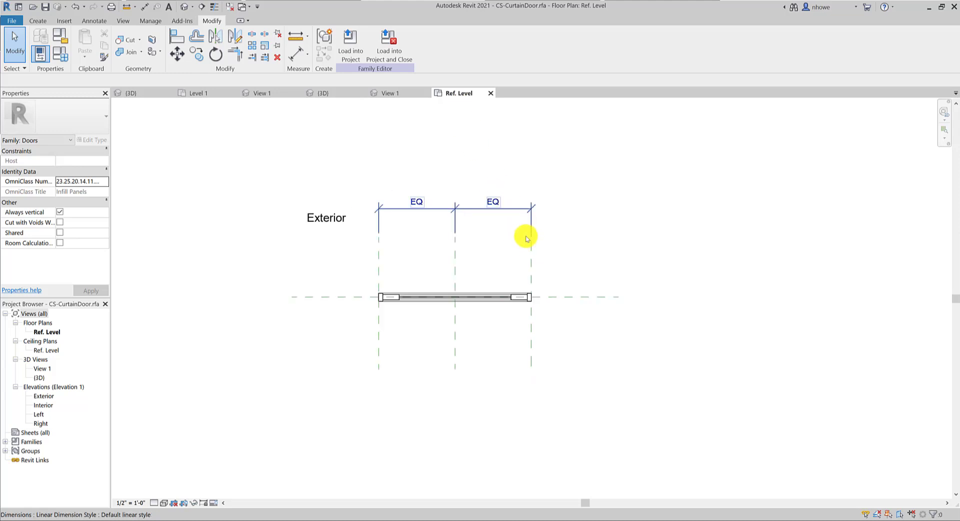
middle_click_drag(517, 254, 489, 334)
scroll(489, 335, "down", 1)
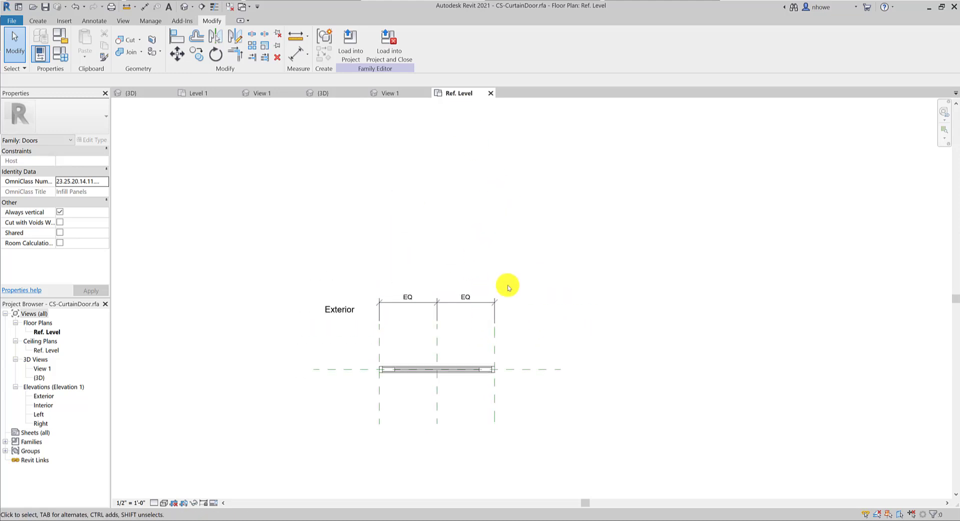
scroll(504, 291, "up", 2)
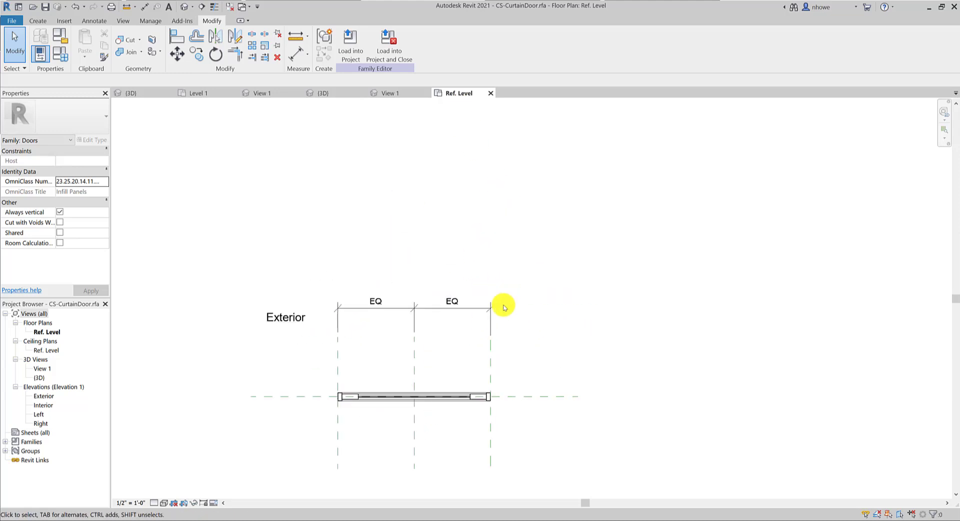
left_click(491, 427)
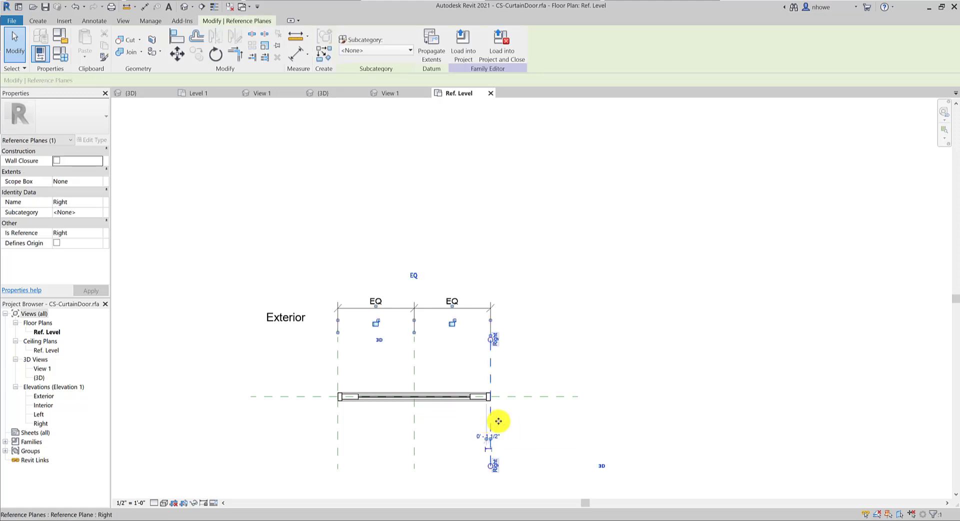
mouse_move(499, 421)
left_mouse_down()
mouse_move(510, 420)
mouse_move(472, 422)
mouse_move(500, 417)
left_mouse_up()
left_click(508, 416)
scroll(473, 402, "up", 1)
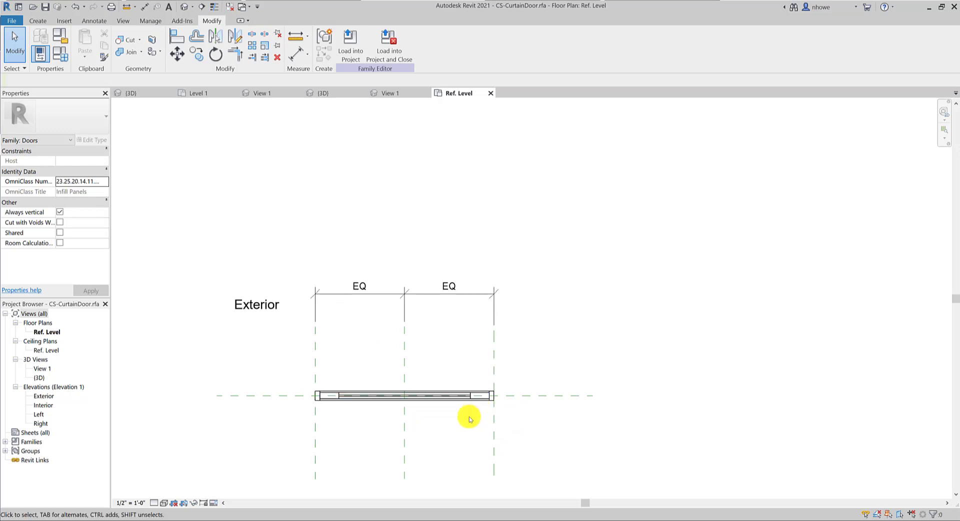
middle_click_drag(470, 419, 547, 381)
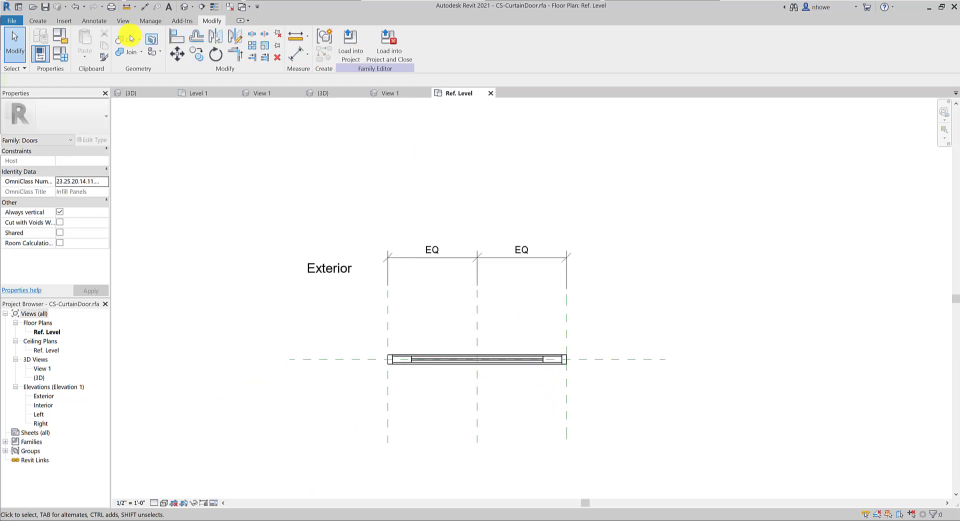
Draw a Doors [projection] symbolic line from the midpoint of the panel's right end straight toward the exterior, along the Right reference plane.
left_click(92, 22)
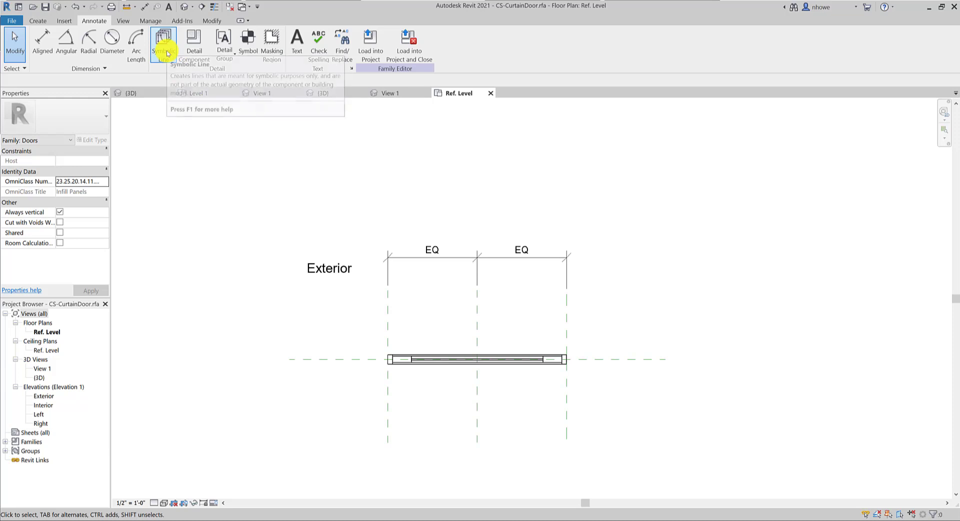
left_click(165, 47)
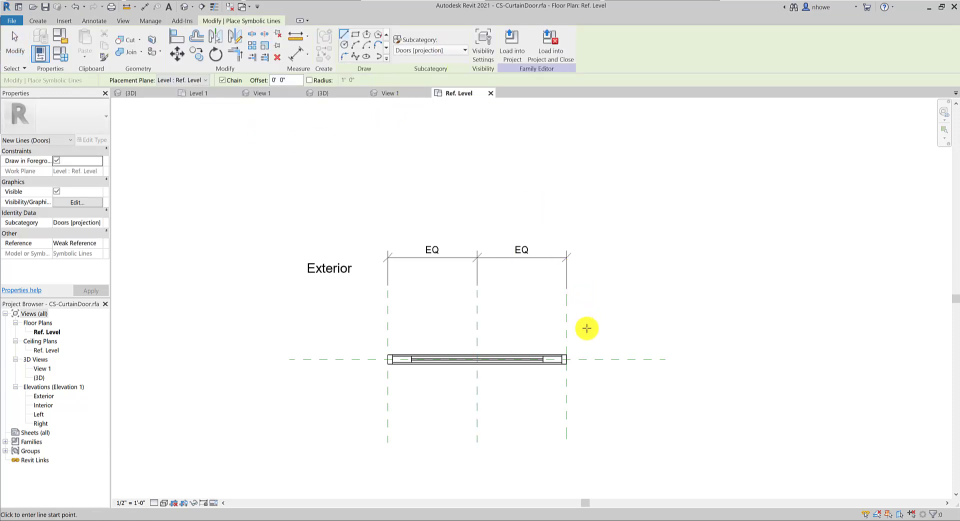
scroll(584, 359, "up", 2)
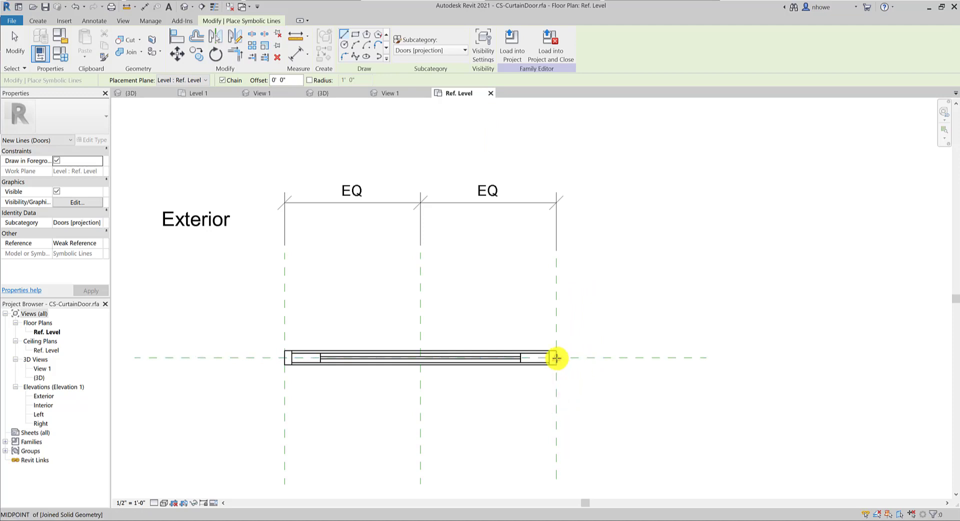
scroll(556, 358, "up", 2)
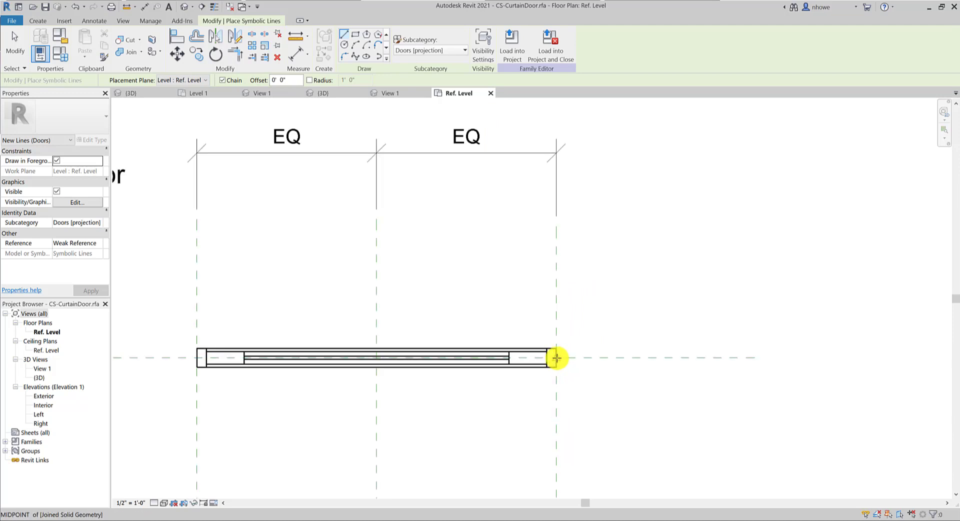
left_click(557, 358)
scroll(570, 349, "down", 4)
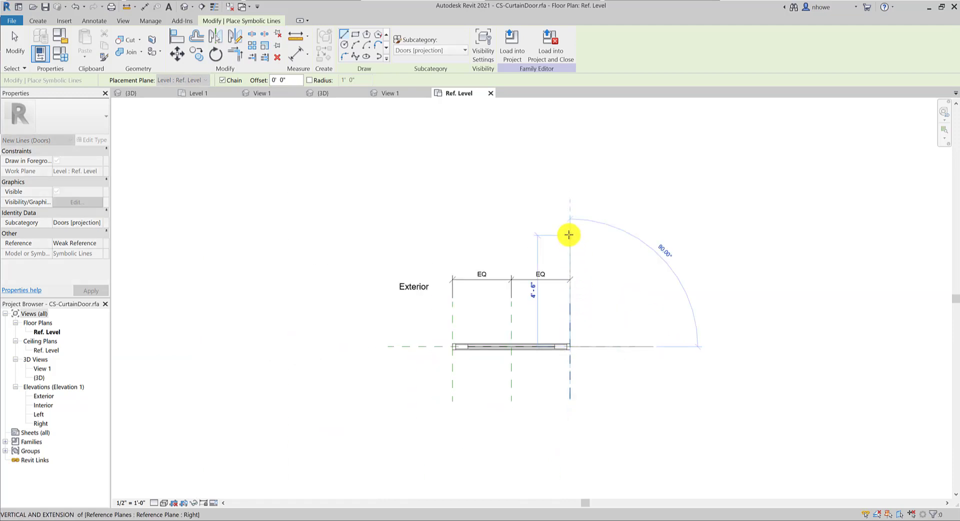
left_click(570, 221)
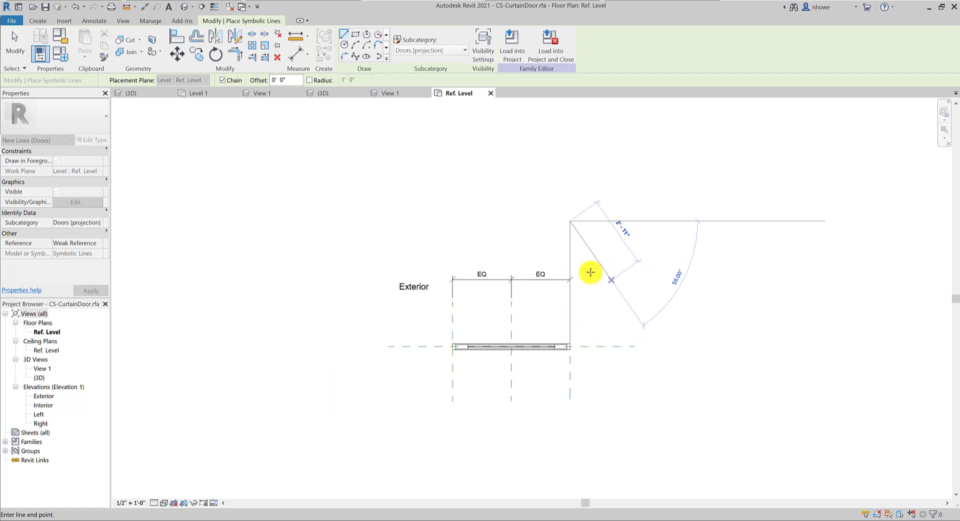
Draw a 90° center-ends arc from the panel's left end to the vertical swing line, centered on the midpoint of the panel's right end.
key("Escape")
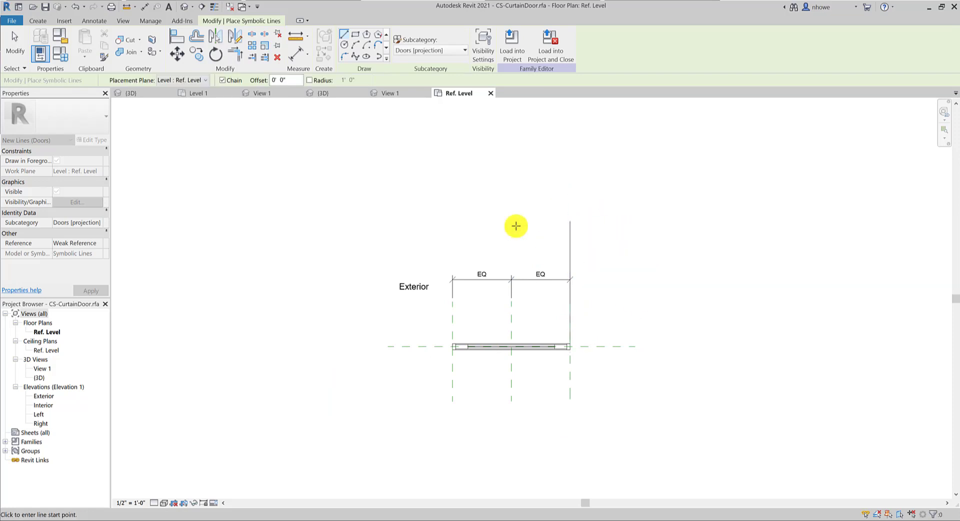
left_click(366, 49)
scroll(584, 364, "up", 1)
scroll(584, 364, "up", 2)
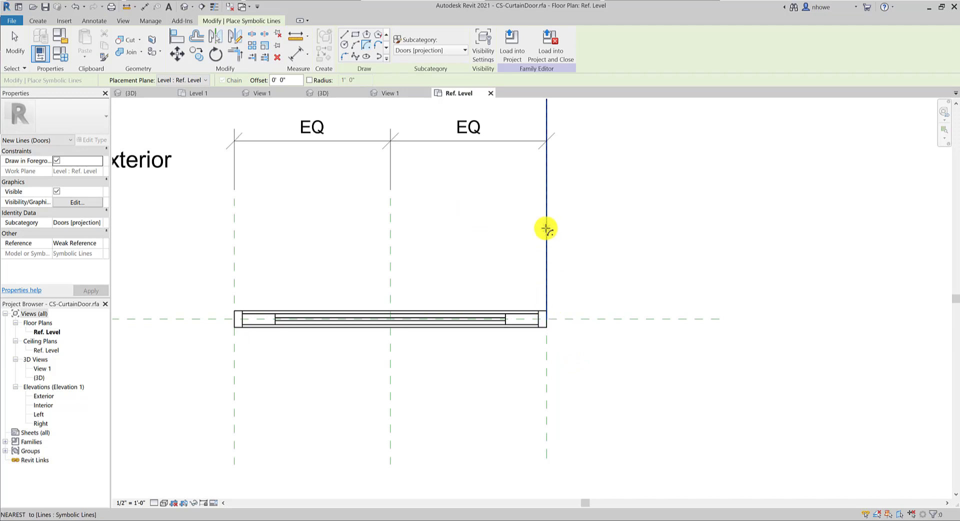
left_click(546, 319)
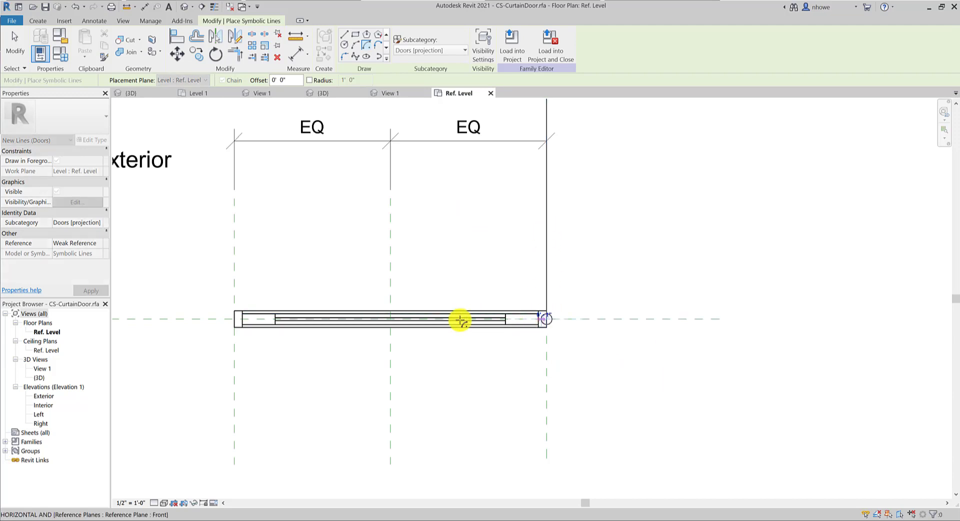
left_click(235, 319)
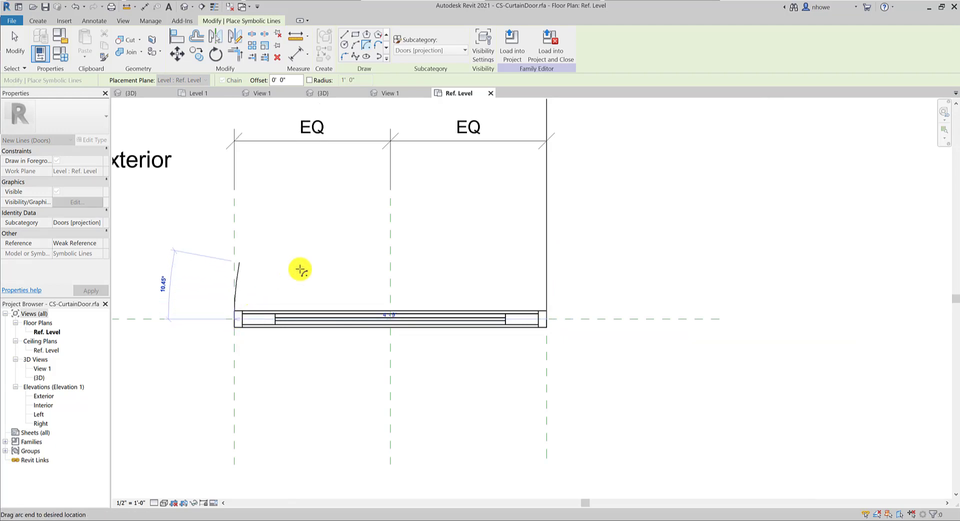
scroll(310, 267, "down", 4)
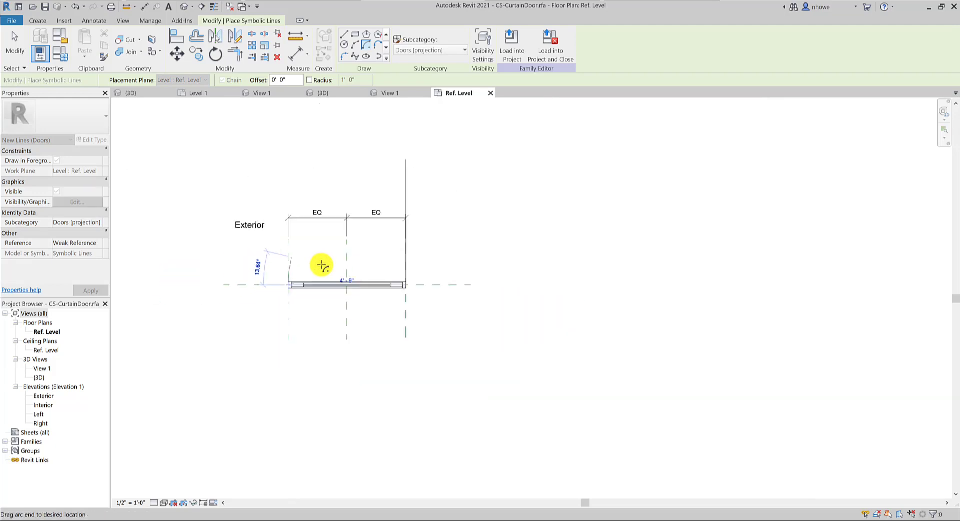
left_click(406, 171)
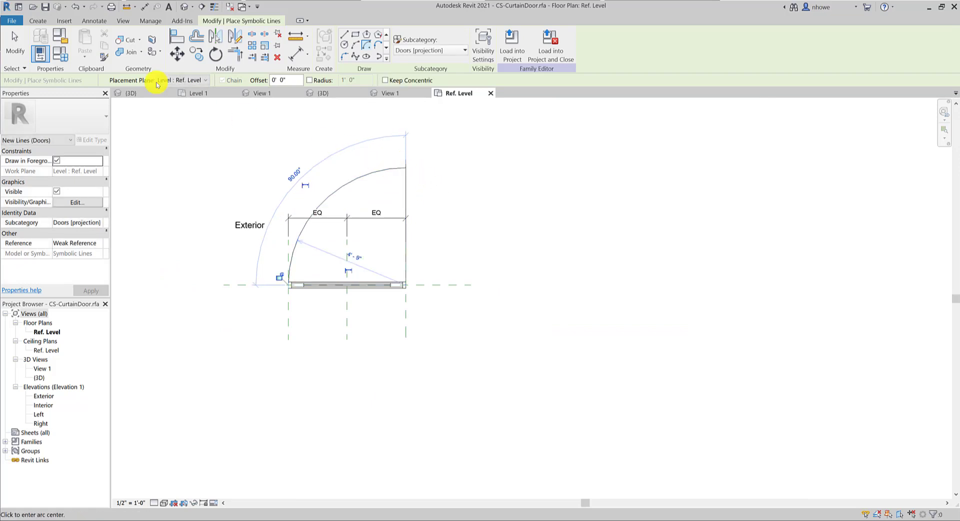
Shorten the vertical door-leaf line so its outer end meets the end of the swing arc.
left_click(15, 45)
left_click(408, 161)
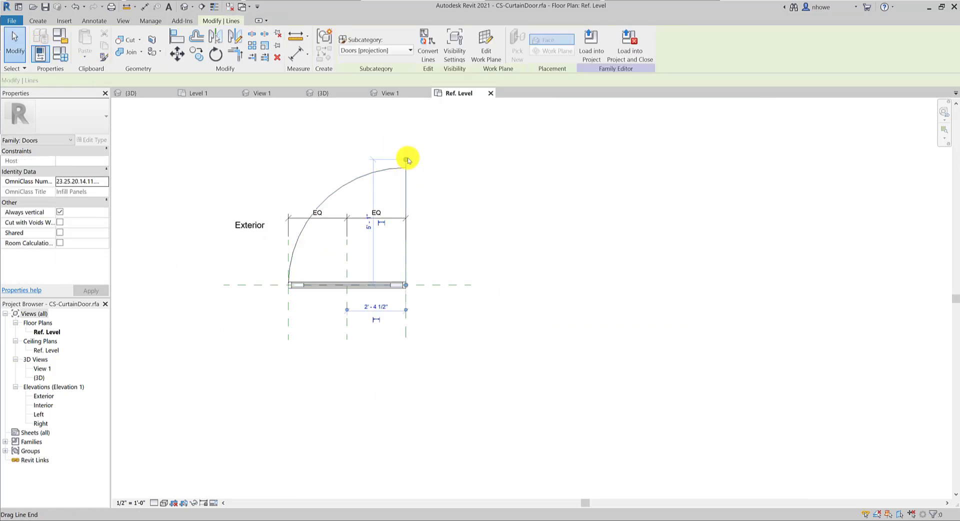
left_click_drag(408, 160, 406, 168)
left_click(437, 193)
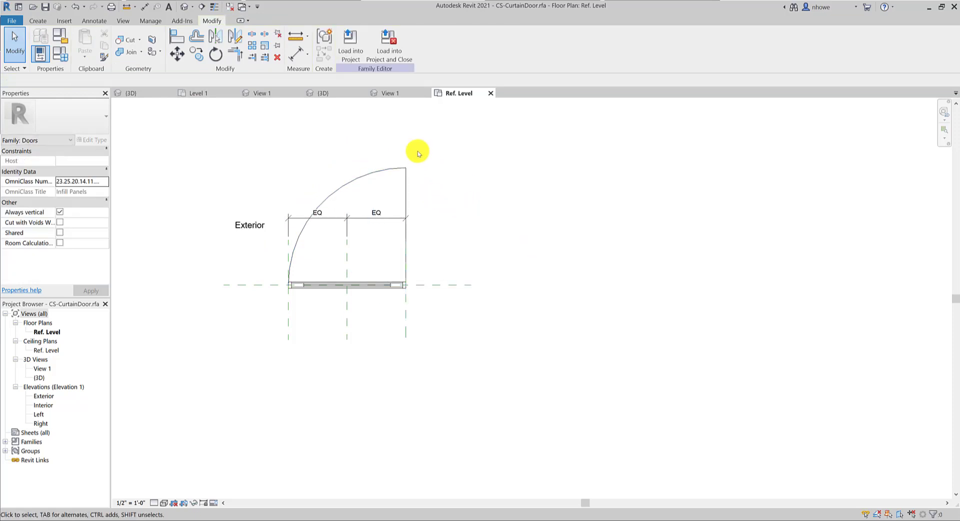
Shift the Right reference plane slightly outward to test that the panel, leaf line and swing arc follow it.
left_click(406, 324)
scroll(420, 324, "up", 2)
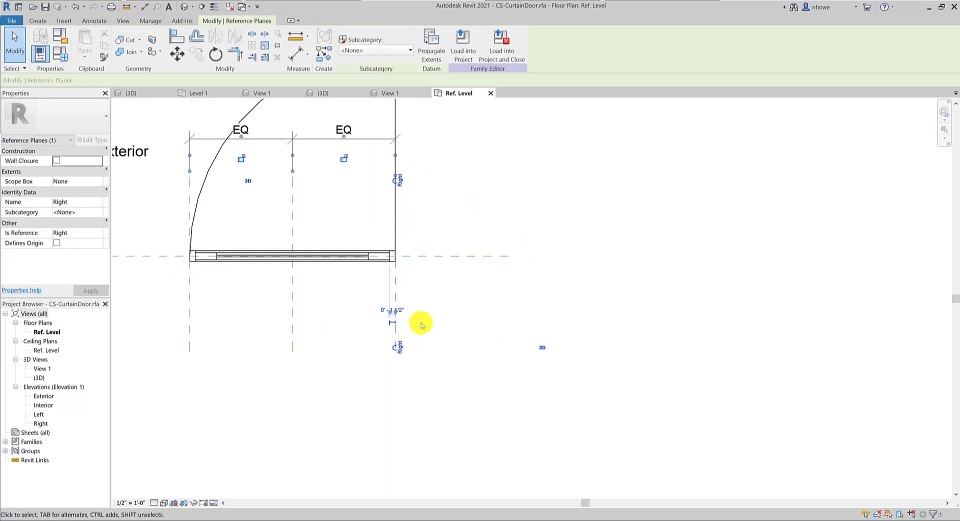
mouse_move(397, 289)
left_mouse_down()
mouse_move(427, 289)
mouse_move(360, 285)
mouse_move(395, 287)
left_mouse_up()
left_click(438, 289)
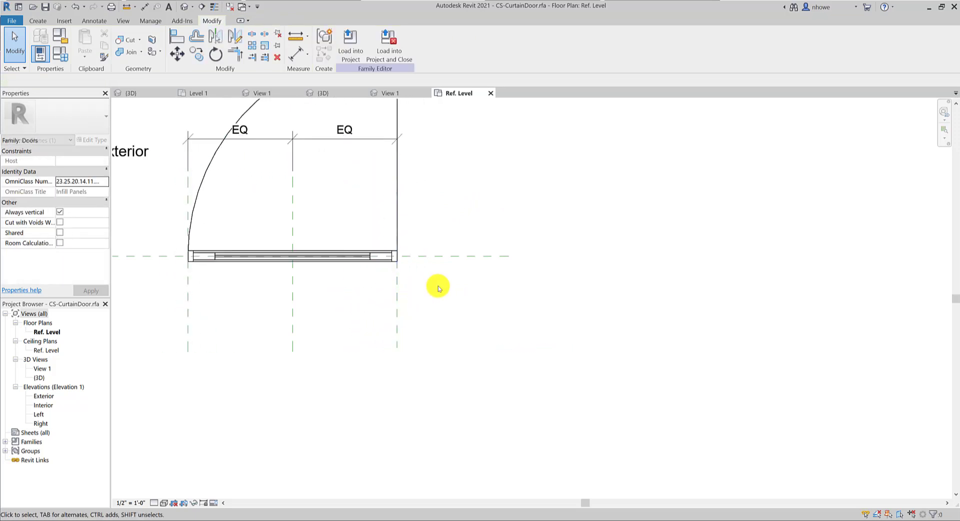
scroll(438, 288, "down", 2)
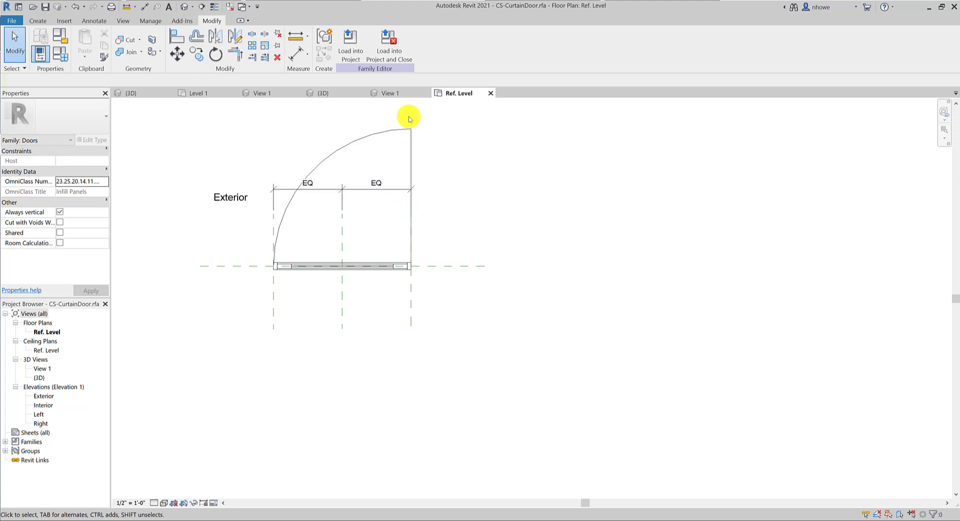
Check the door family in 3D View 1, load it into CoffeeShop2.rvt only and close the family.
left_click(395, 94)
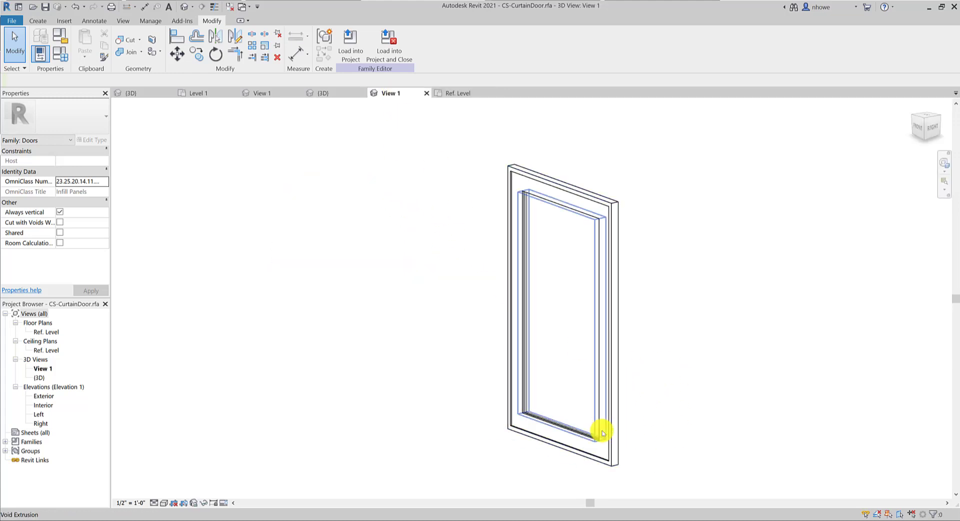
left_click(358, 58)
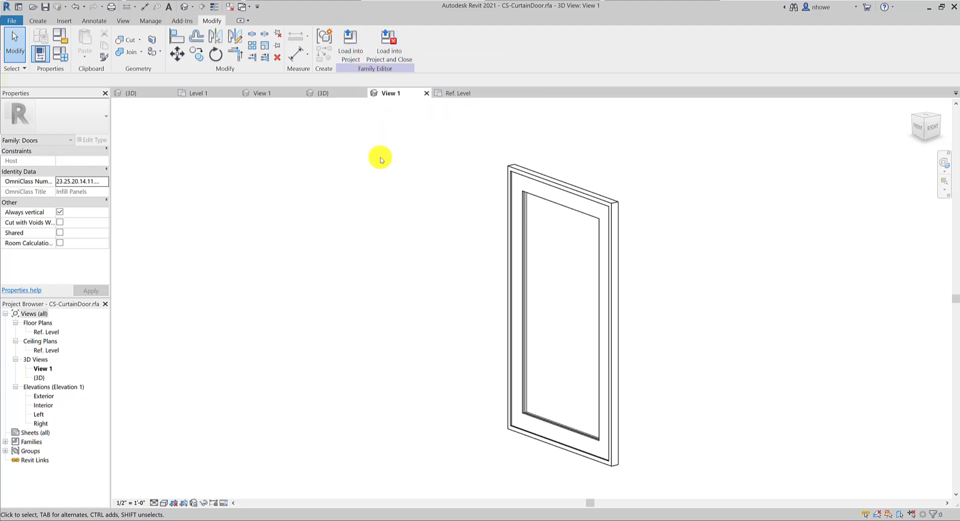
left_click(387, 61)
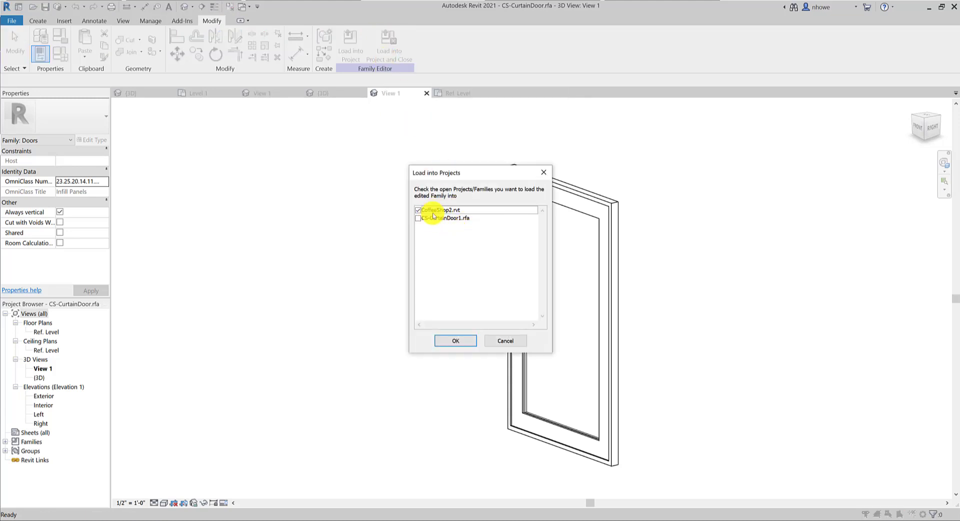
left_click(456, 341)
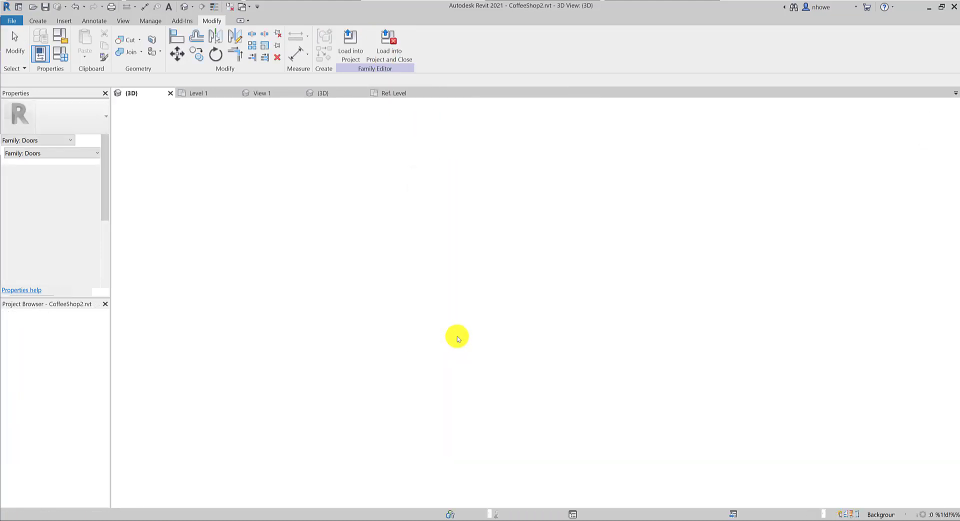
In CoffeeShop2's {3D} view, change the storefront's Door-Curtain-Wall-Single-Glass door between the brick piers to the CS-CurtainDoor type.
scroll(471, 289, "down", 2)
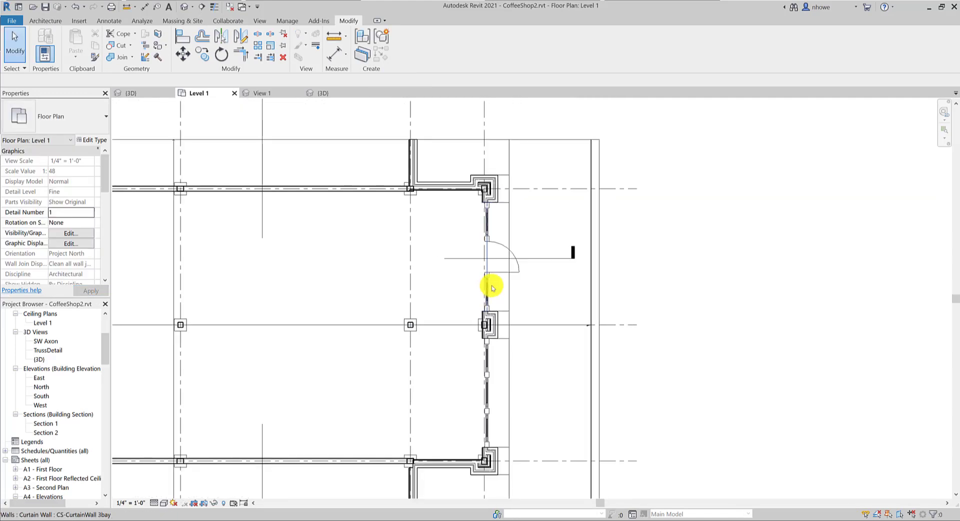
double_click(39, 360)
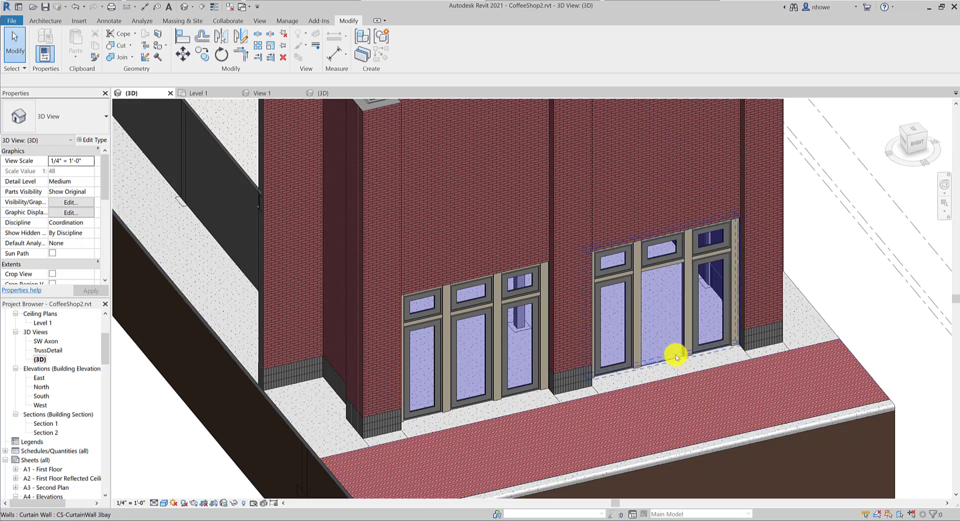
left_click(673, 327)
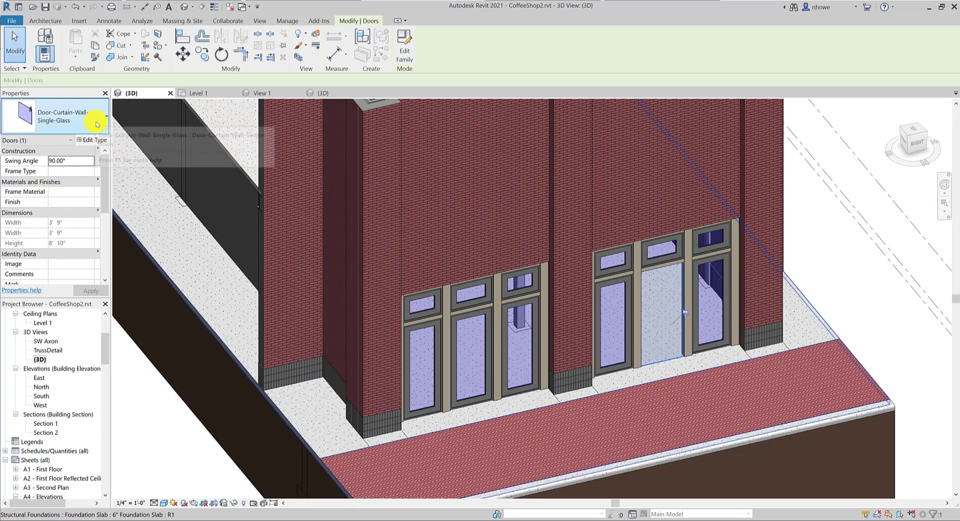
left_click(97, 134)
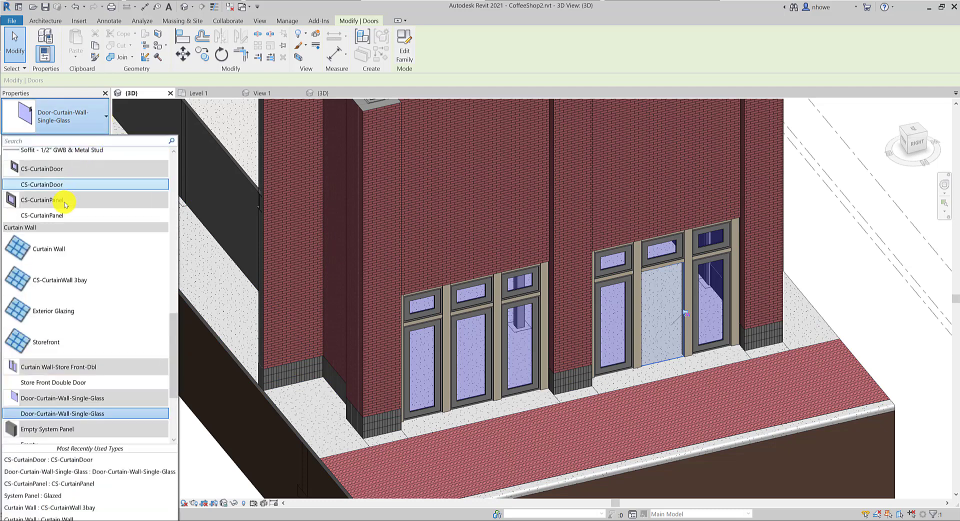
mouse_move(43, 186)
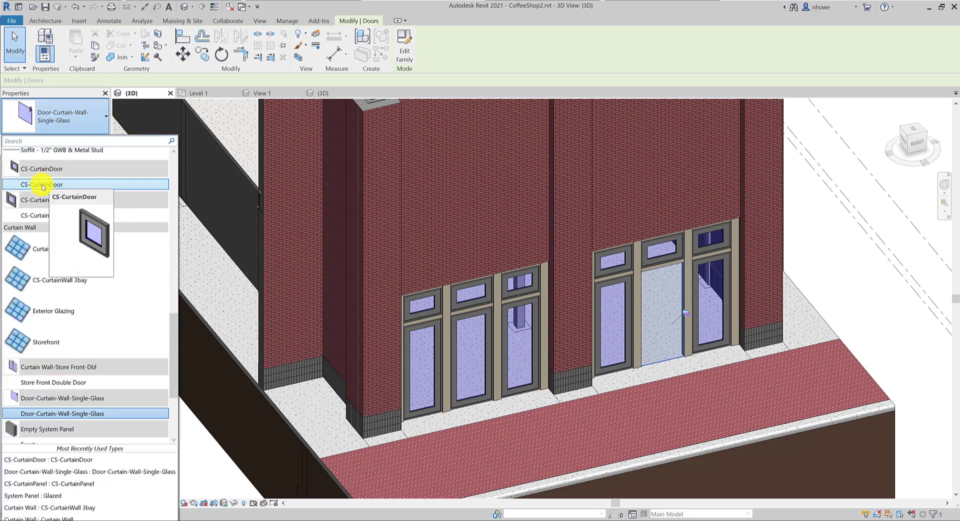
left_click(44, 185)
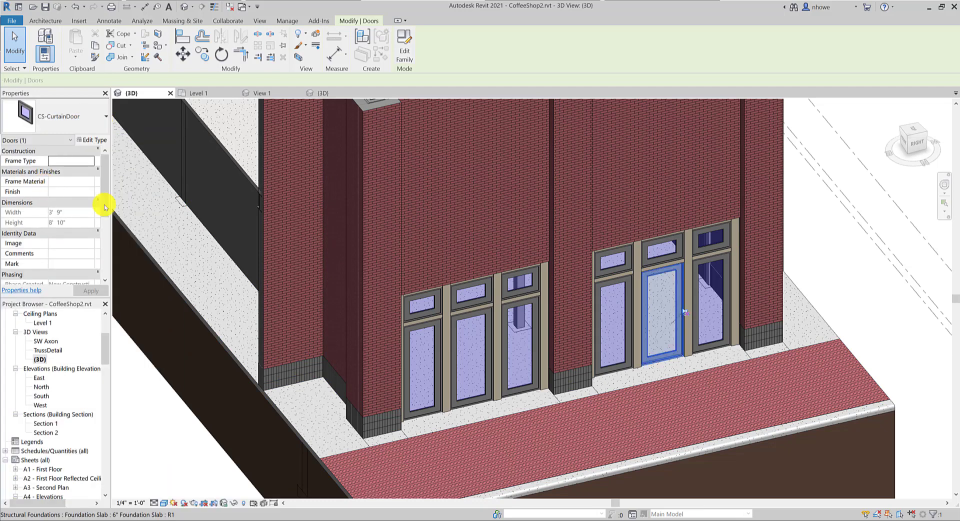
key("Escape")
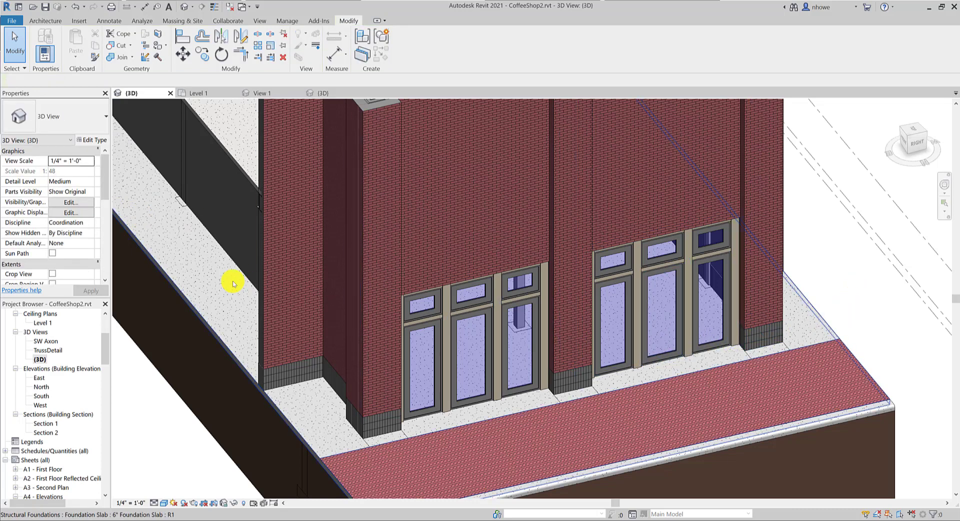
Examine the door's swing symbol in CoffeeShop2's Level 1 plan and open the CS-CurtainDoor family's Ref. Level plan for editing.
left_click(104, 322)
double_click(44, 350)
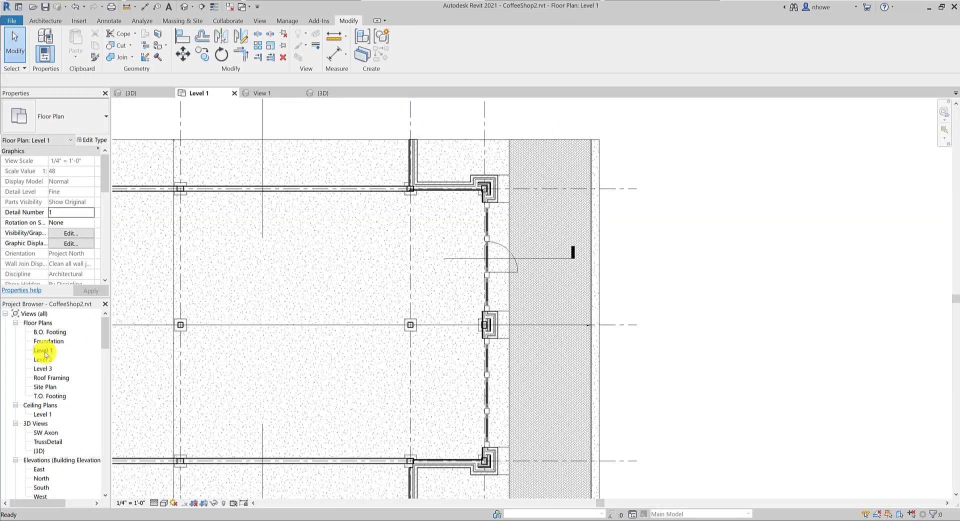
scroll(510, 265, "up", 4)
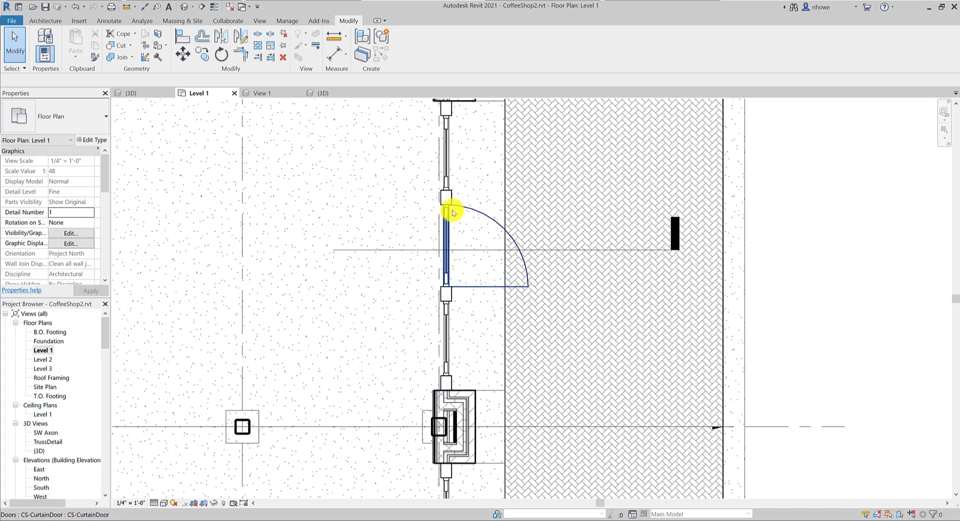
scroll(446, 225, "up", 2)
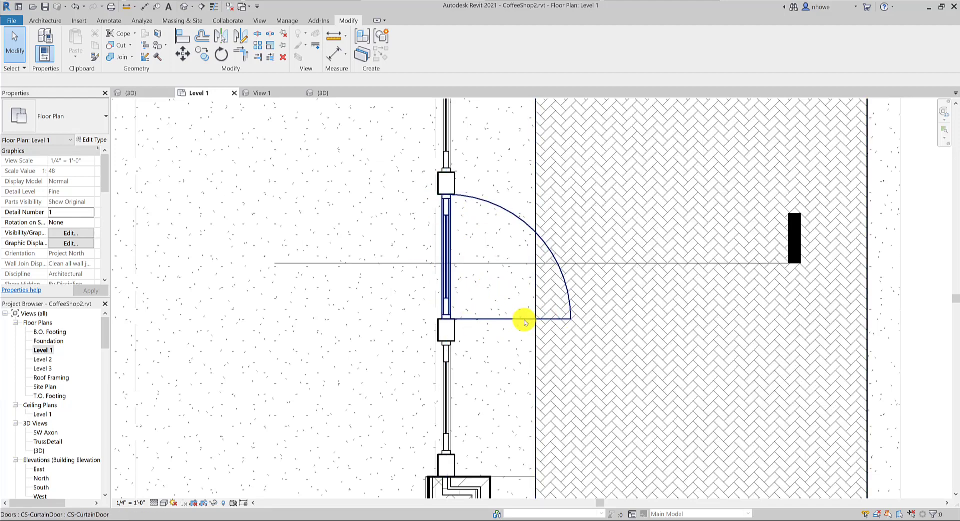
scroll(525, 322, "down", 1)
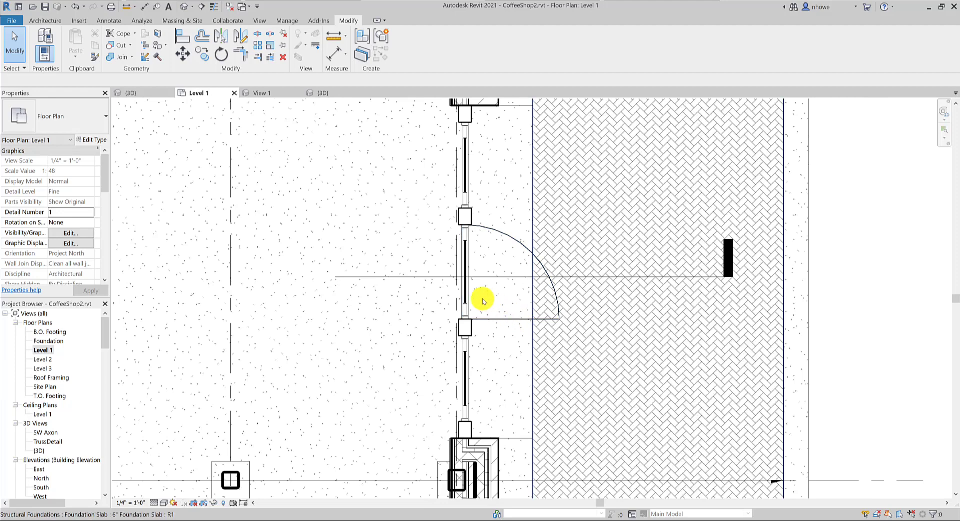
double_click(472, 278)
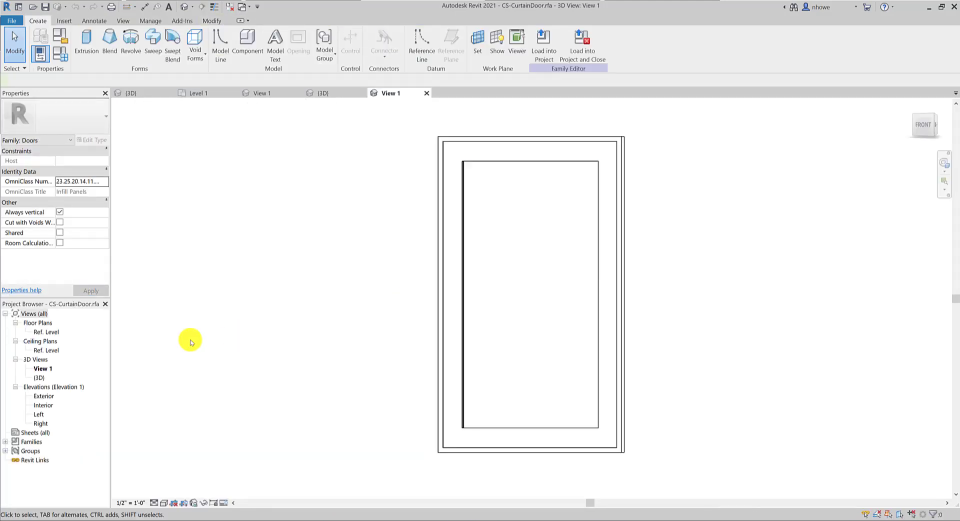
double_click(43, 333)
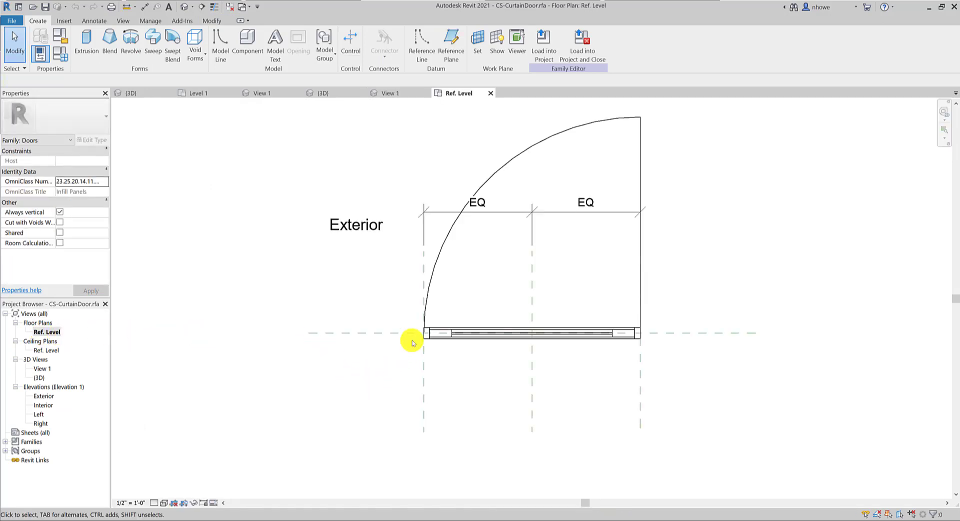
Select the panel's extrusions in plan and filter out Doors (Void), keeping only the Doors solids selected.
left_click_drag(429, 336, 693, 301)
key("Escape")
left_click_drag(405, 310, 698, 356)
left_click(576, 400)
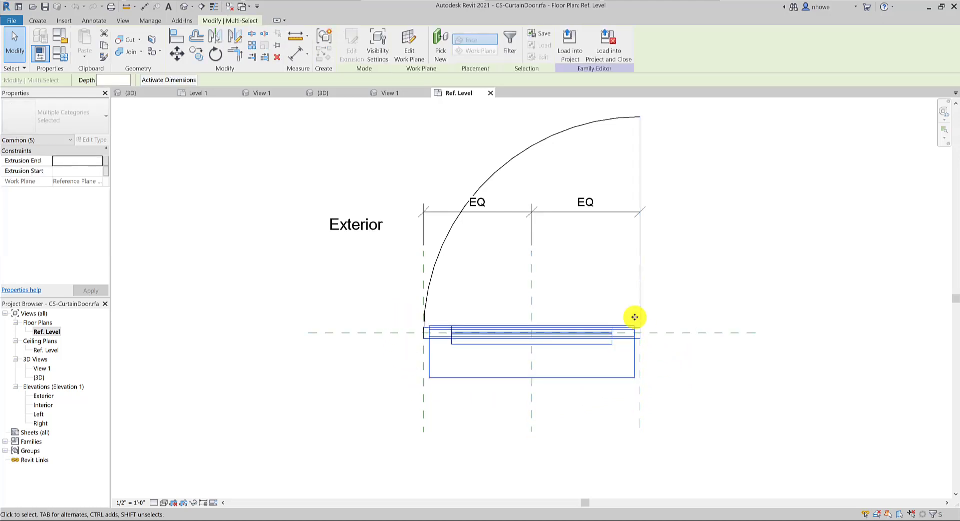
left_click(515, 51)
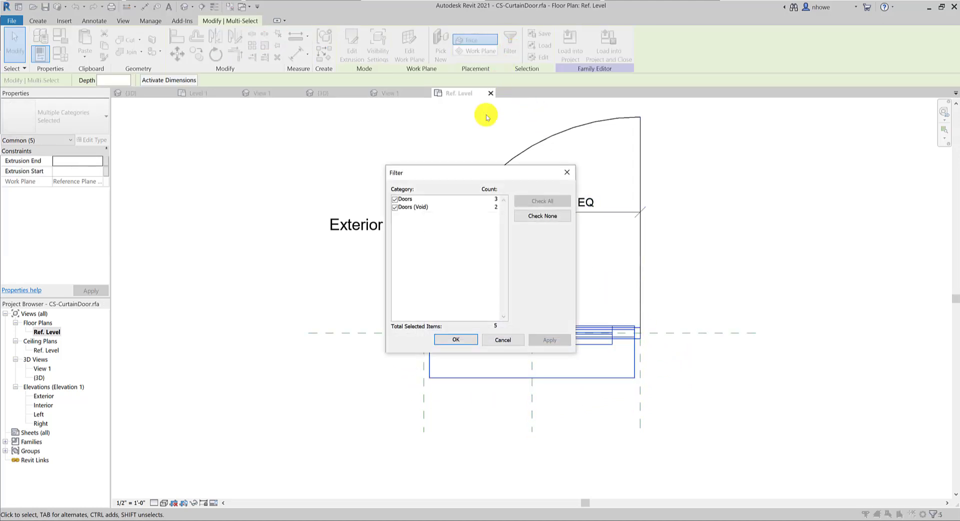
left_click(395, 207)
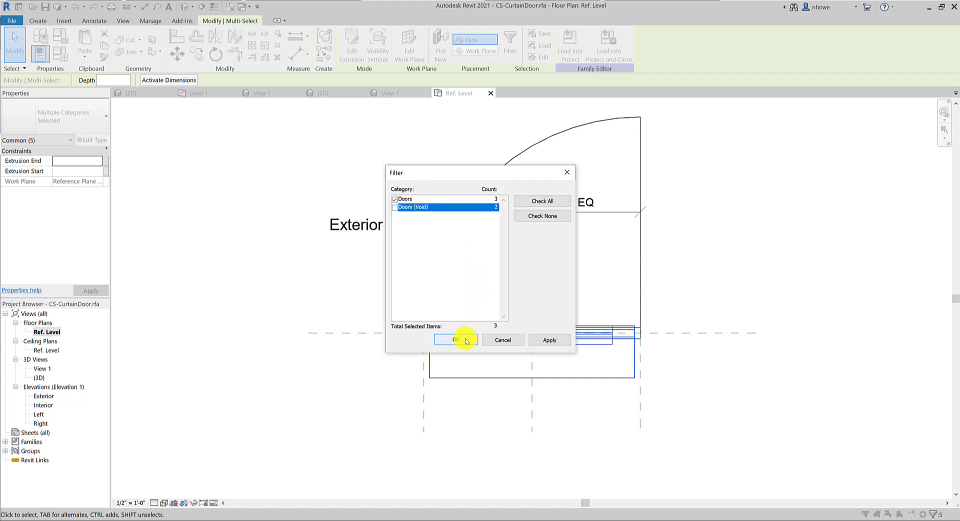
left_click(538, 340)
left_click(455, 339)
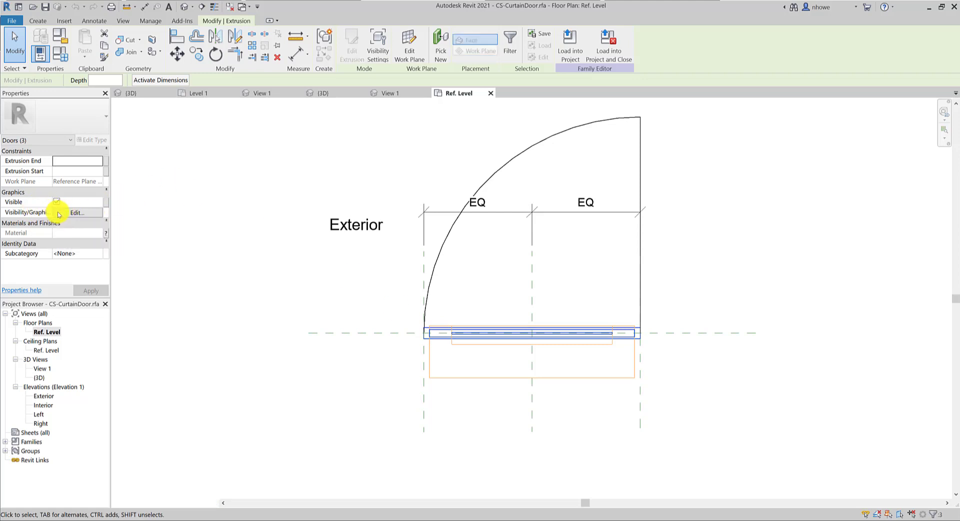
Hide the selected door solids in Plan/RCP and when cut in Plan/RCP, keeping Coarse, Medium and Fine detail levels enabled.
left_click(70, 213)
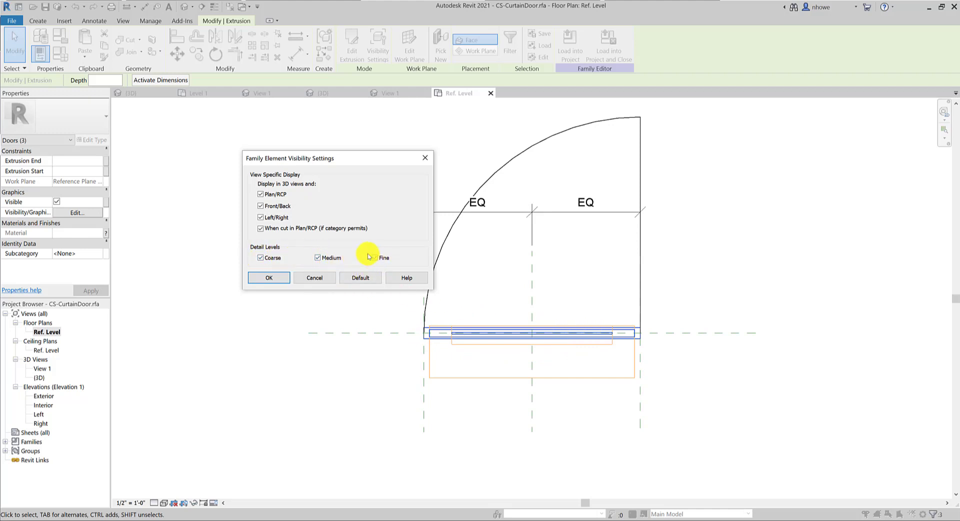
left_click(263, 196)
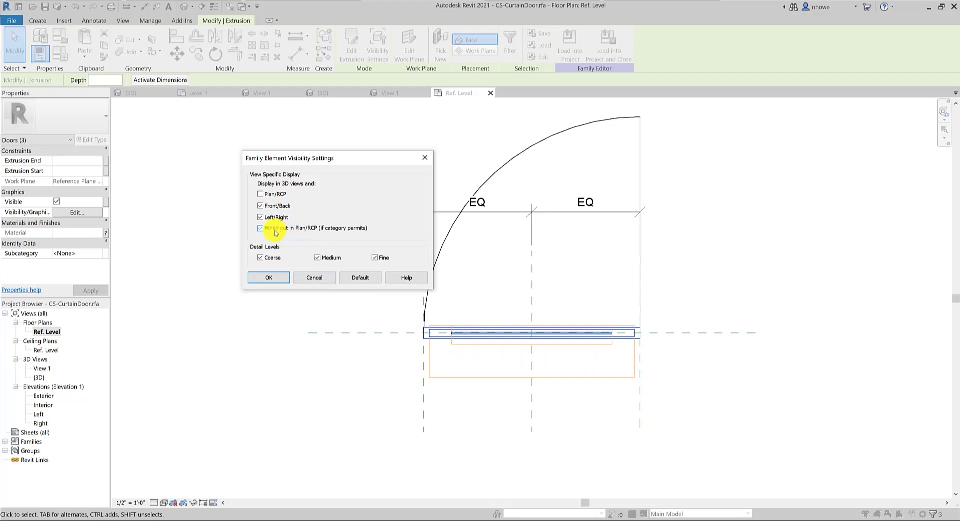
left_click(277, 231)
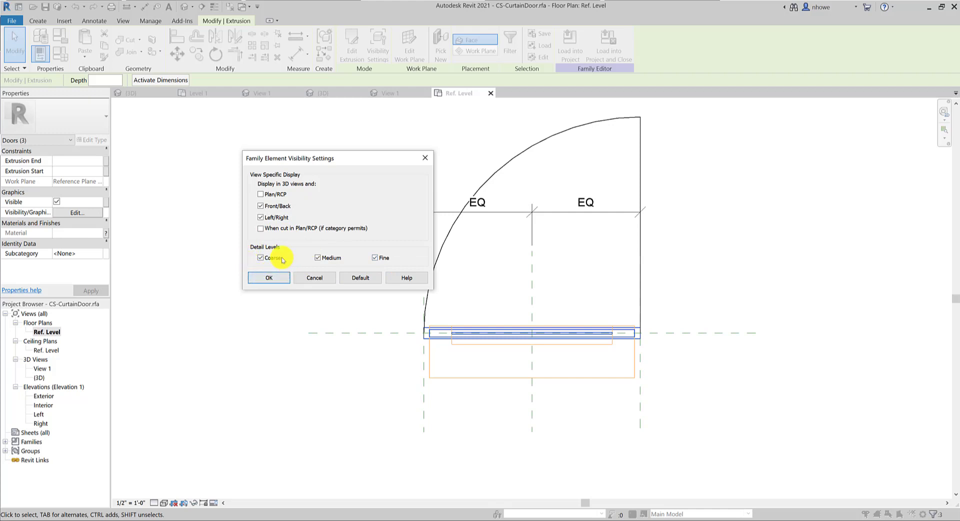
left_click(374, 259)
left_click(261, 258)
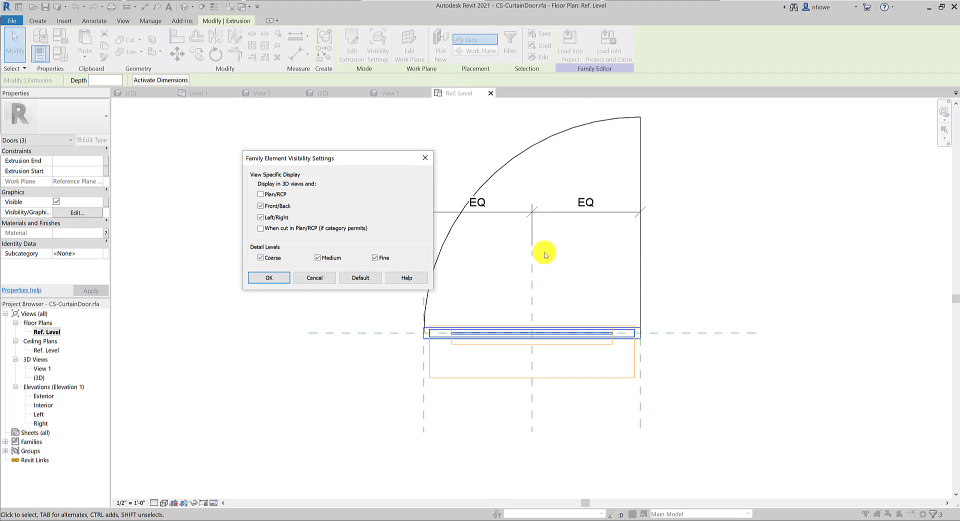
left_click(374, 258)
left_click(261, 258)
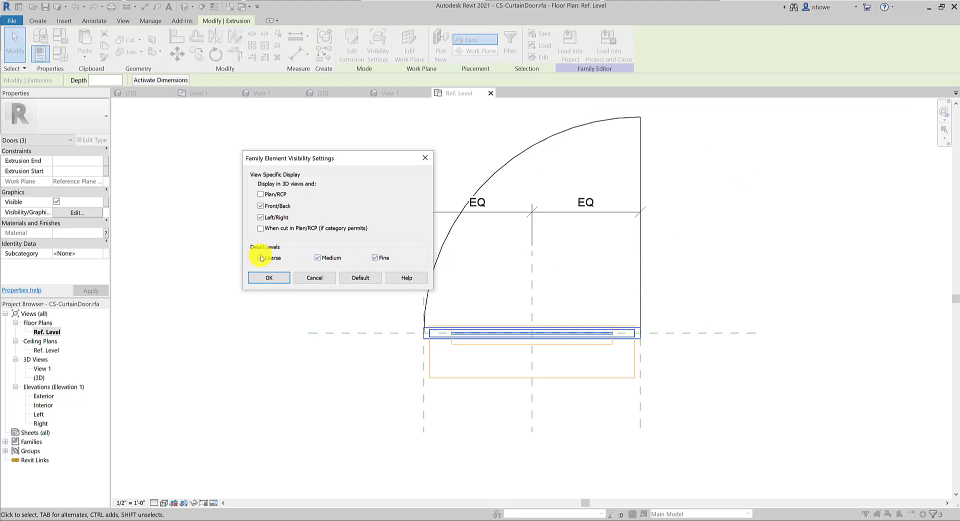
left_click(260, 258)
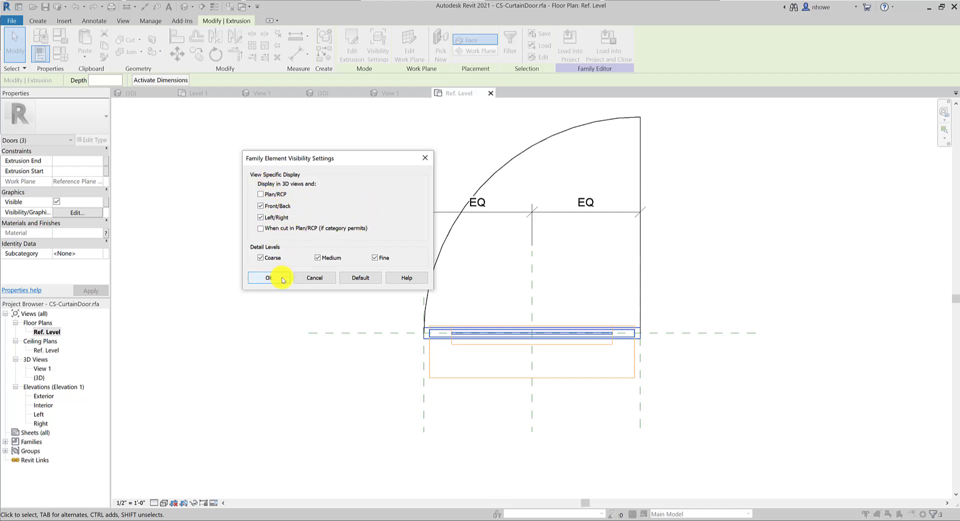
left_click(281, 278)
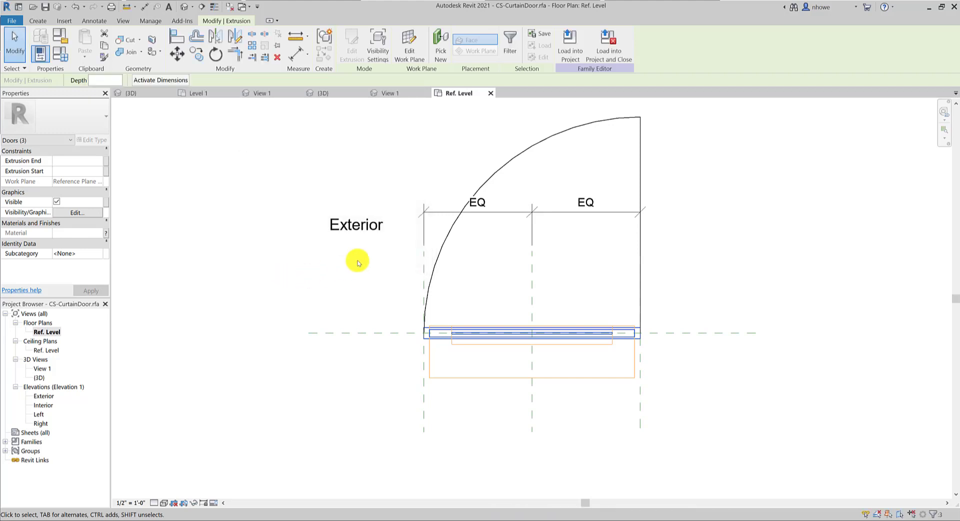
left_click(287, 134)
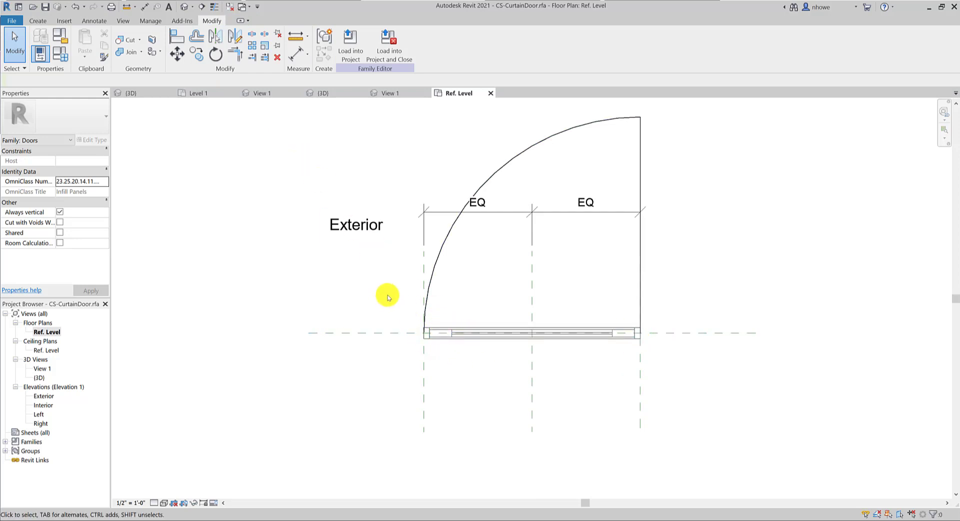
Save CS-CurtainDoor.rfa over the existing file, load it into CoffeeShop2.rvt only, close it, and overwrite the project's version and its parameter values.
scroll(389, 298, "down", 1)
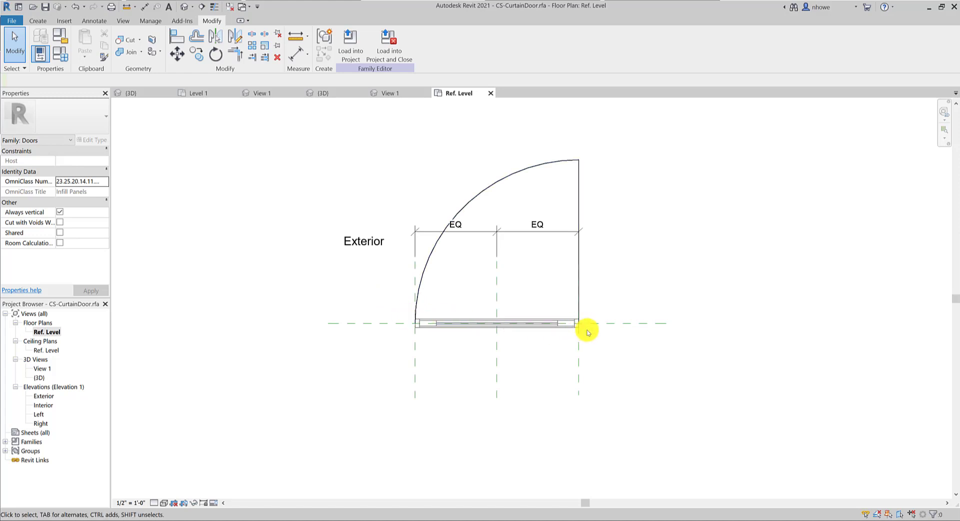
left_click(385, 50)
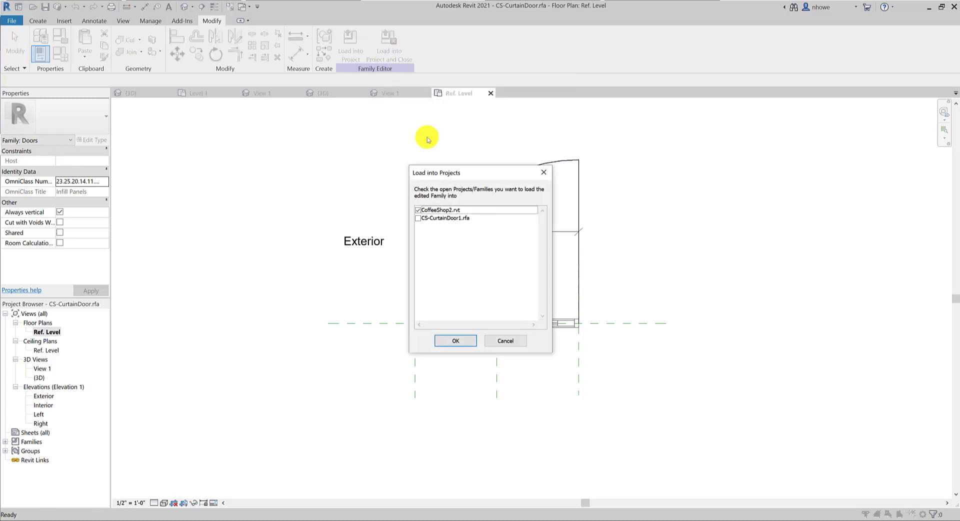
left_click(456, 339)
left_click(466, 274)
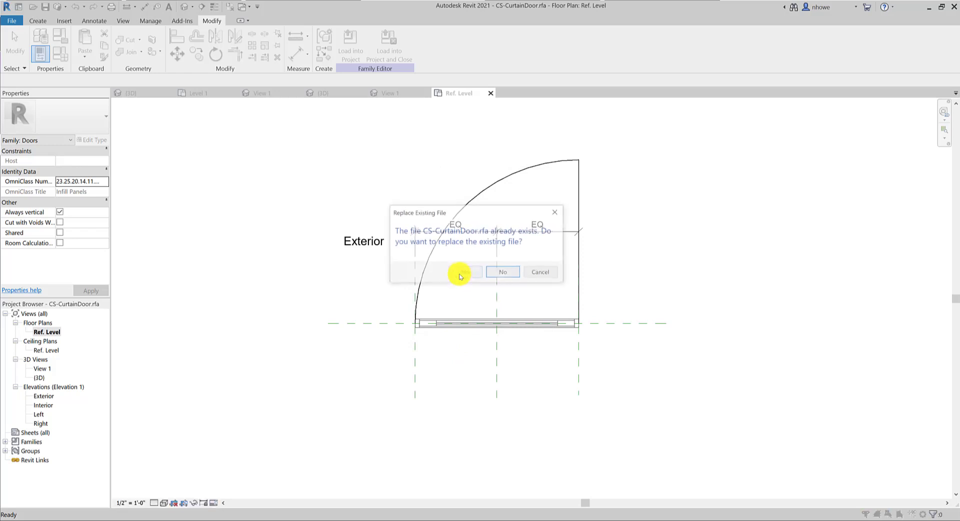
left_click(460, 273)
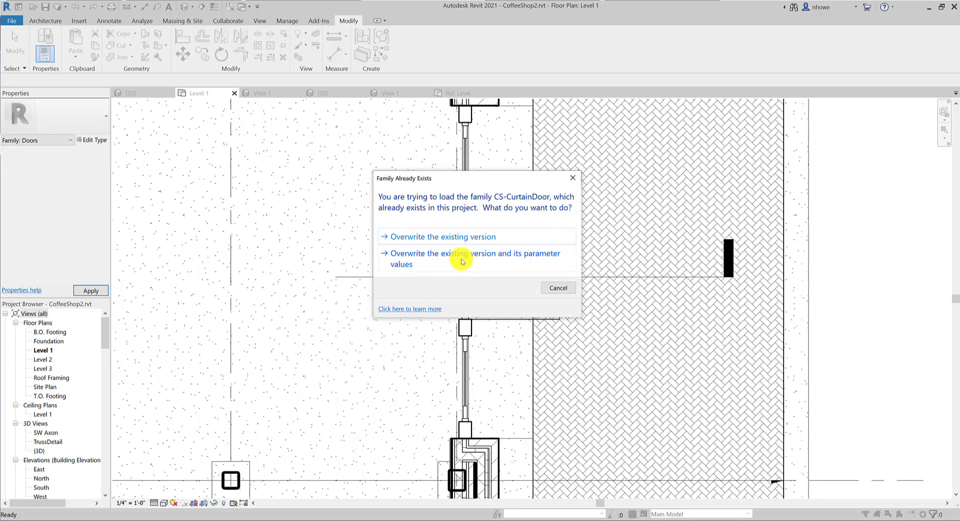
left_click(462, 259)
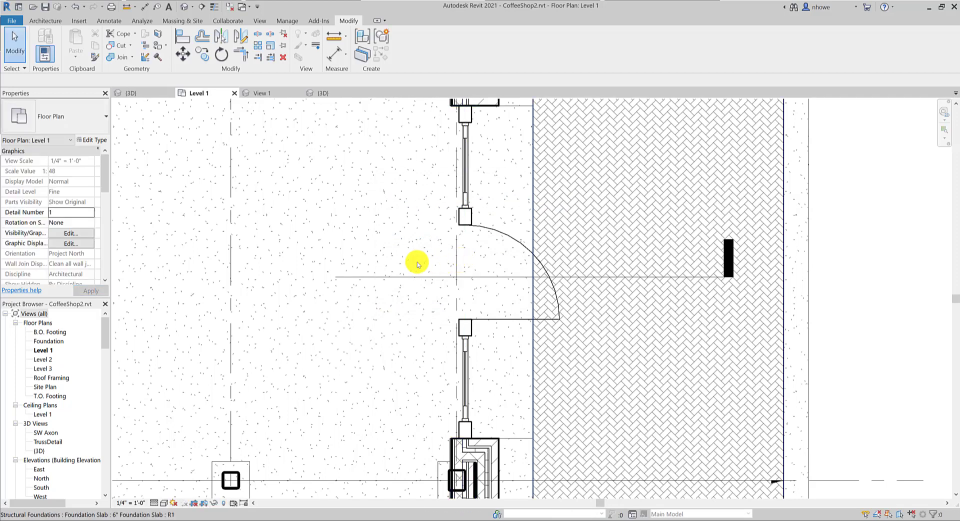
Check the storefront door's swing symbol in the Level 1 plan and open the project's {3D} view.
scroll(417, 262, "down", 2)
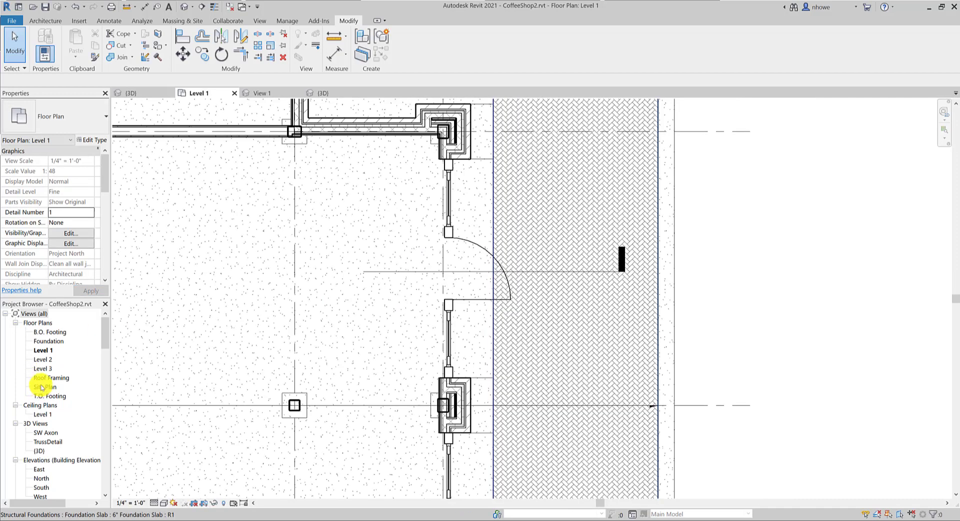
double_click(43, 449)
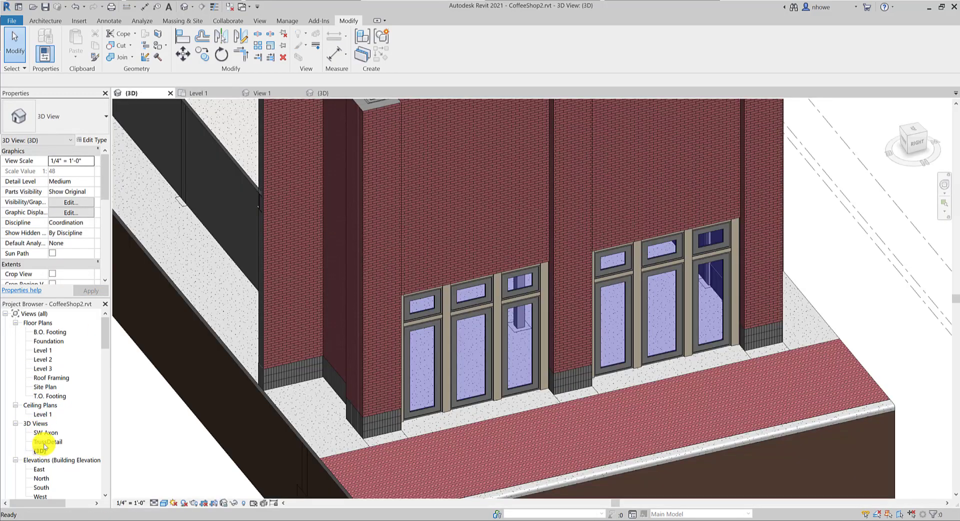